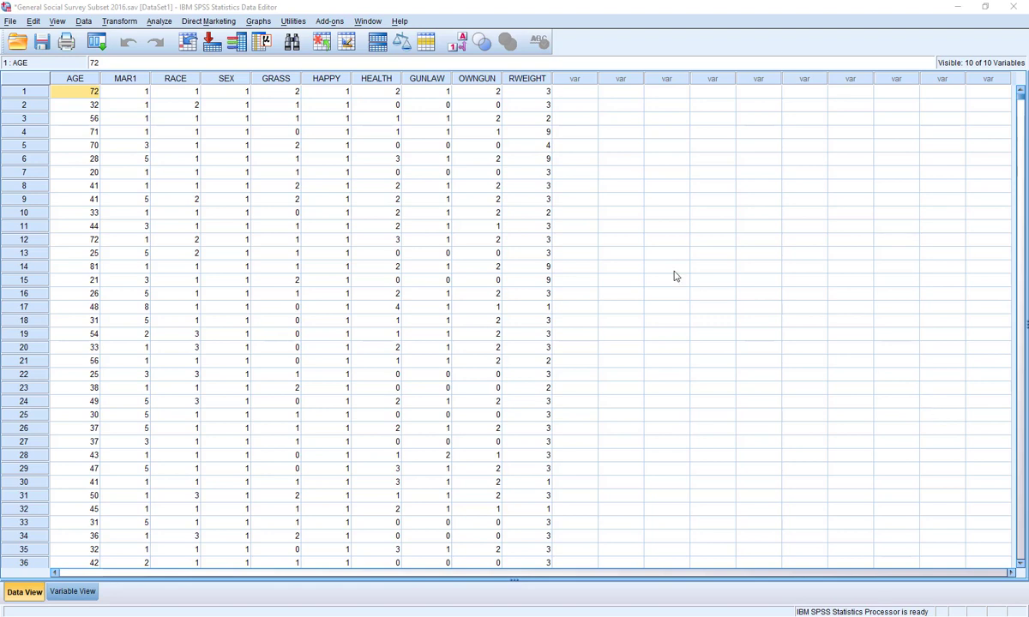
Open Select Cases and review the selection methods: condition, random sample, time or case range, and filter variable.
{"action": "left_click", "coordinate": [84, 22]}
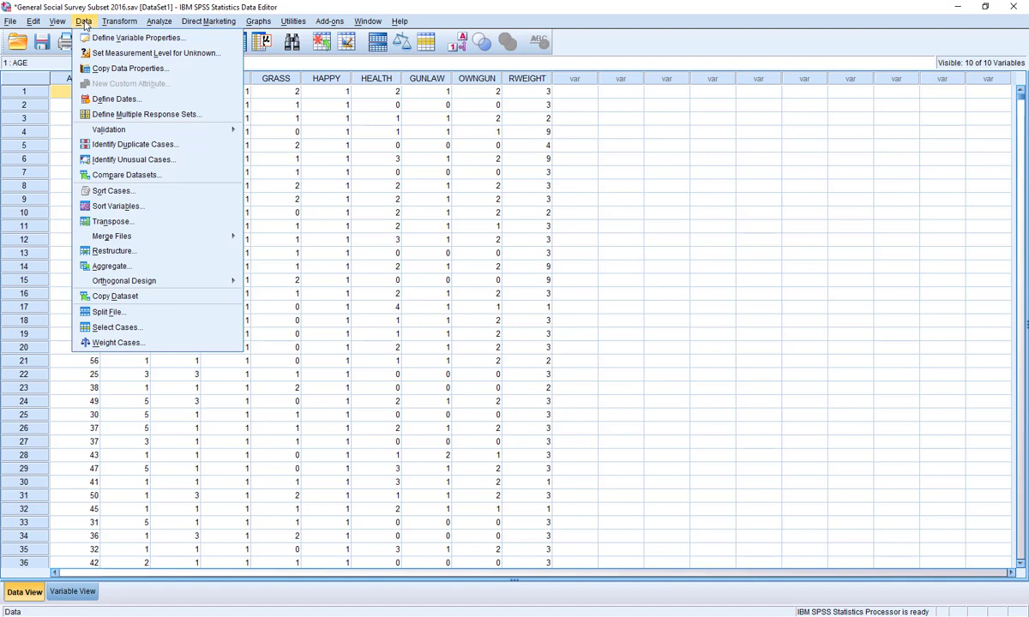
{"action": "left_click", "coordinate": [117, 328]}
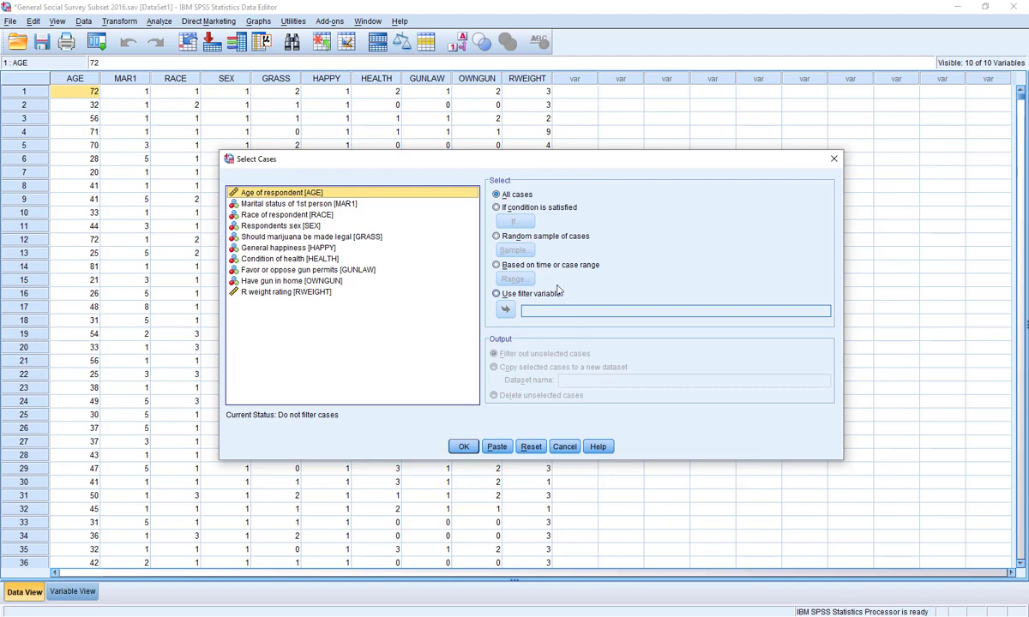
{"action": "left_click", "coordinate": [497, 208]}
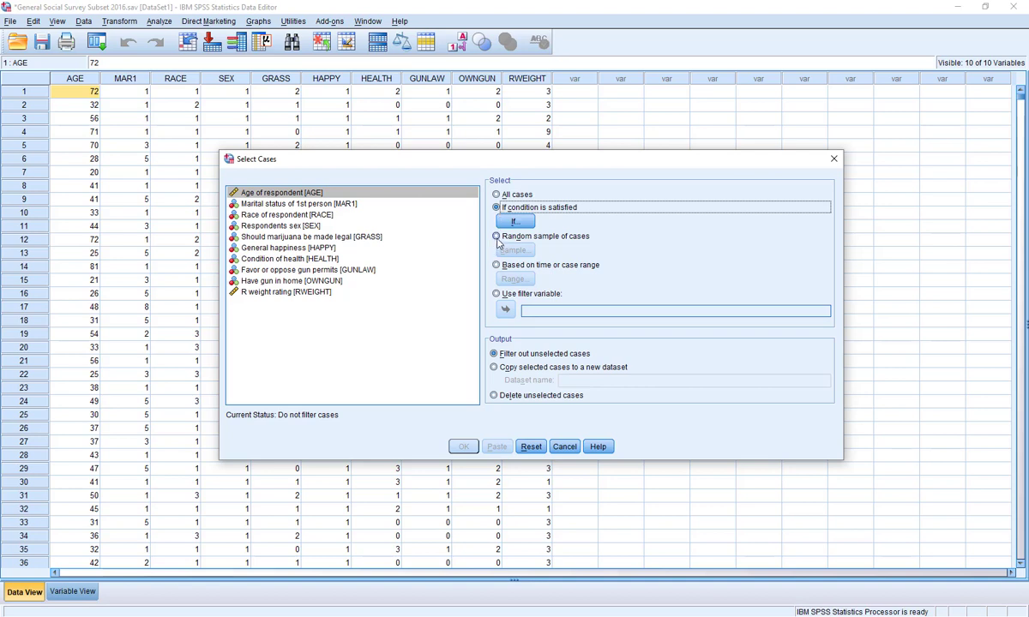
{"action": "left_click", "coordinate": [497, 236]}
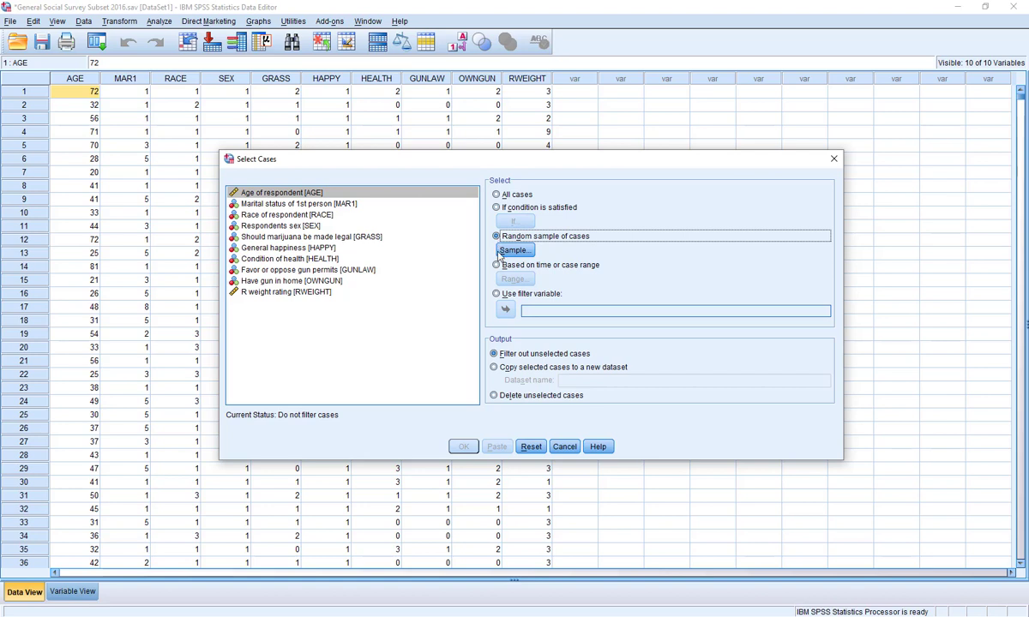
{"action": "left_click", "coordinate": [496, 265]}
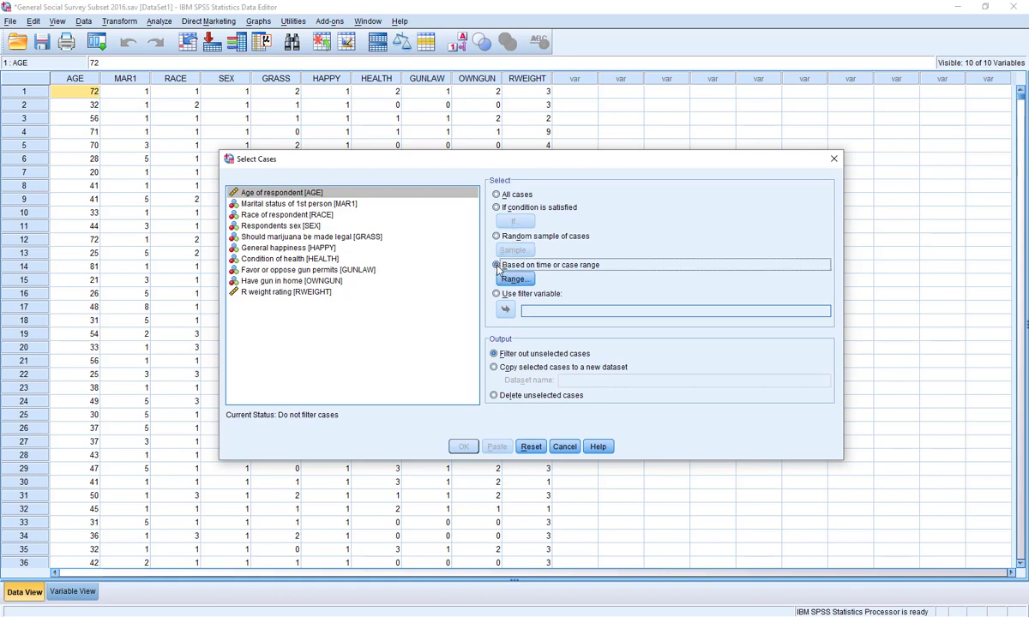
{"action": "left_click", "coordinate": [497, 294]}
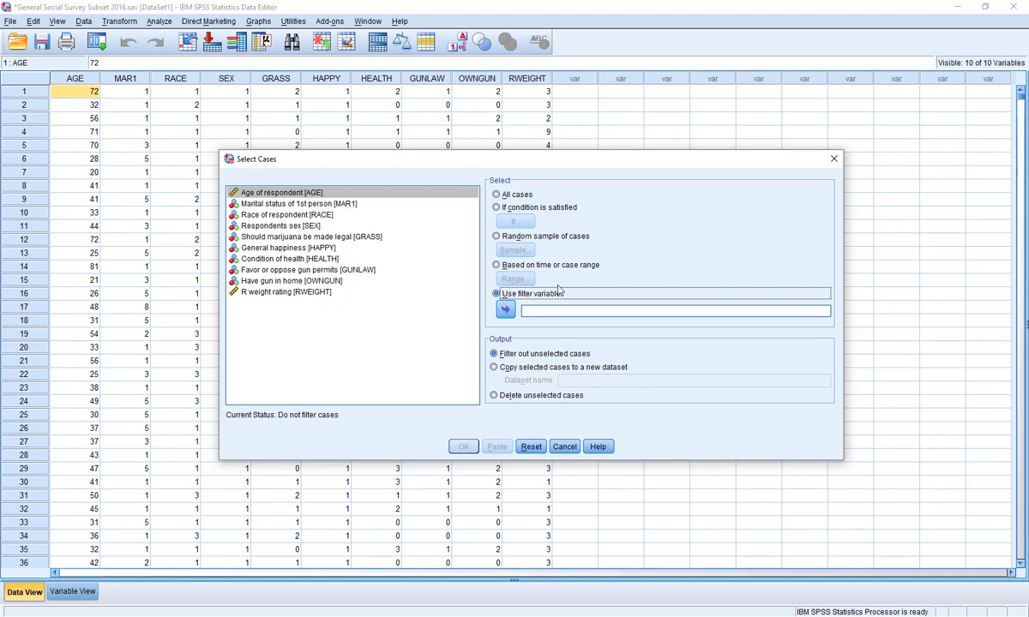
Examine the random sample size options, including an exact number of cases, and the first and last case range settings.
{"action": "left_click", "coordinate": [500, 239]}
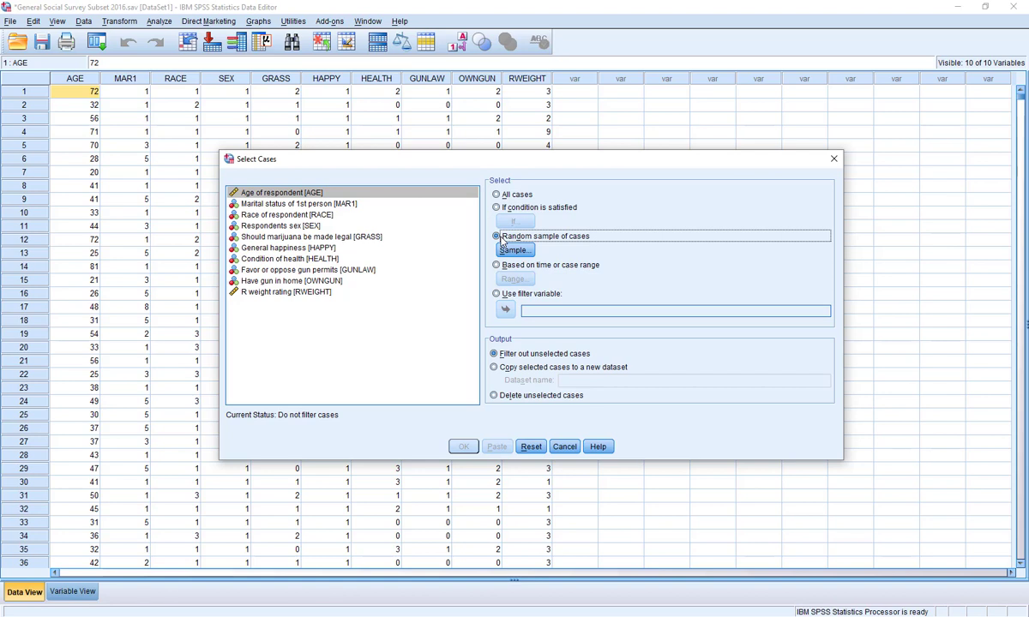
{"action": "left_click", "coordinate": [513, 250]}
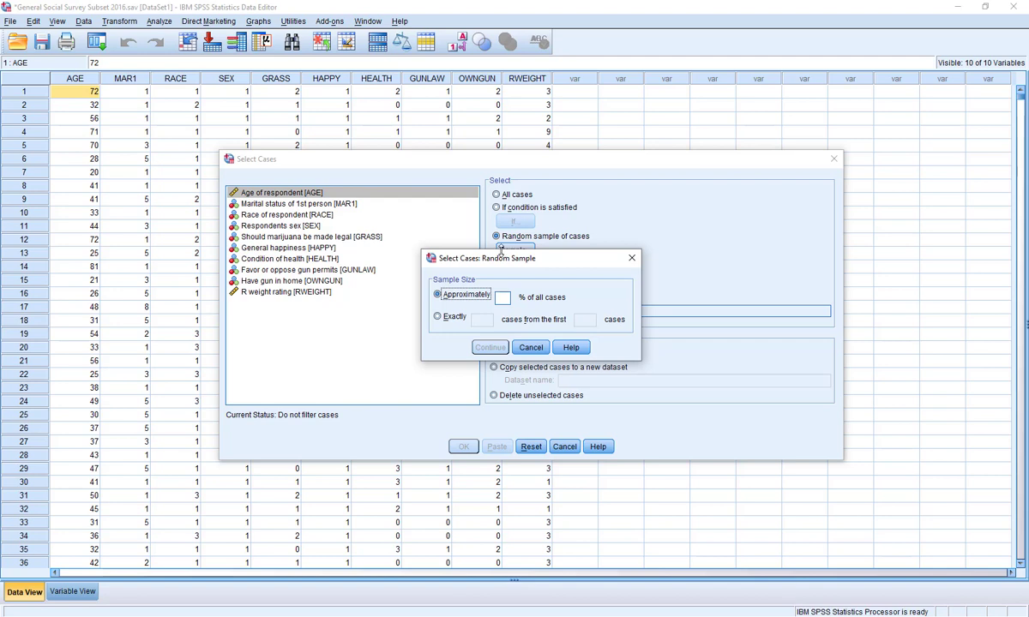
{"action": "left_click", "coordinate": [438, 316]}
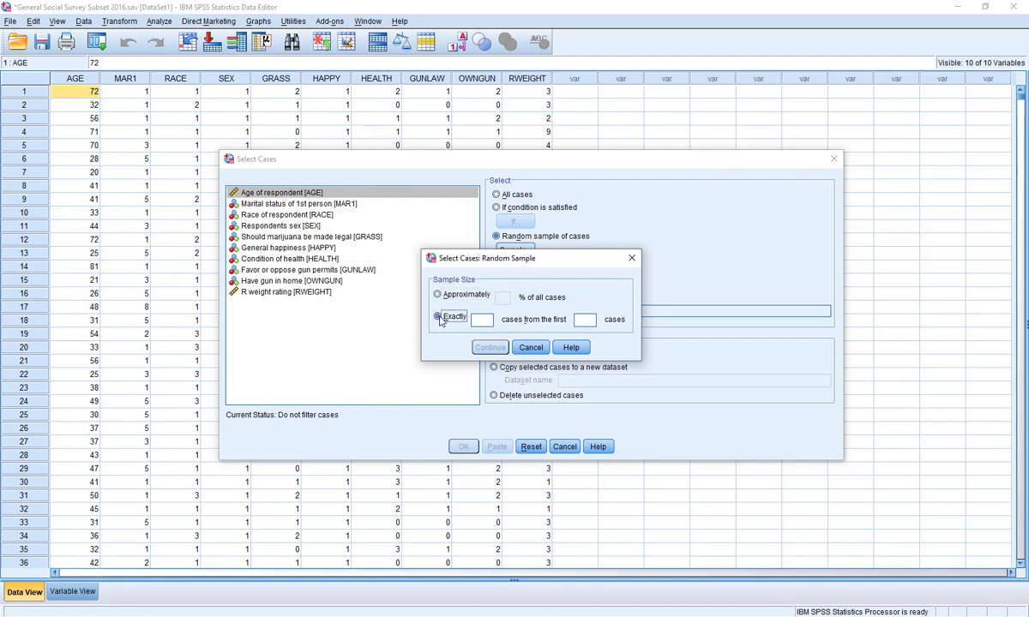
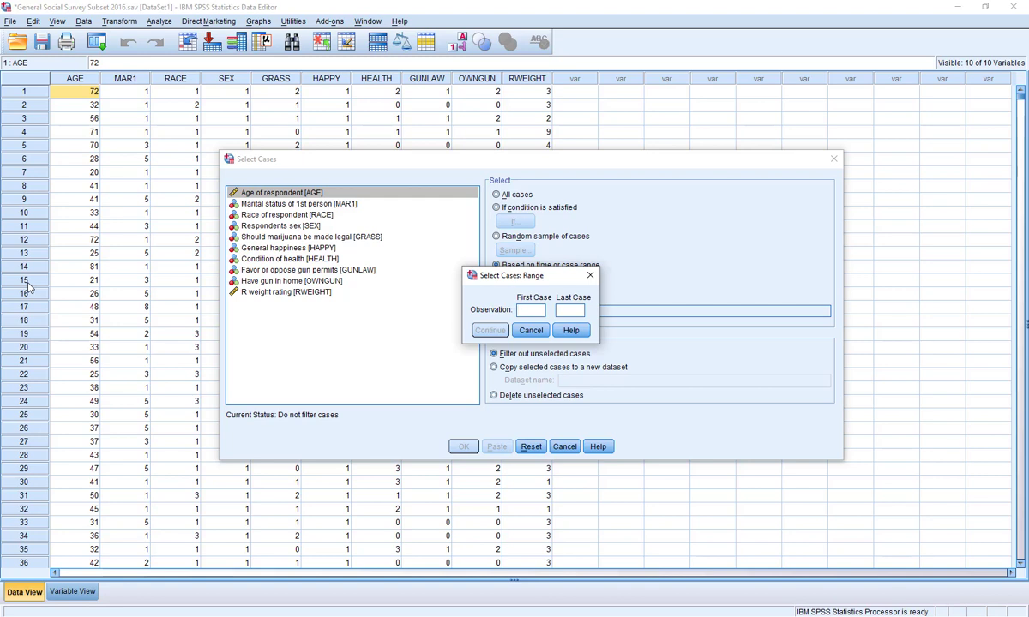
{"action": "left_click", "coordinate": [531, 330]}
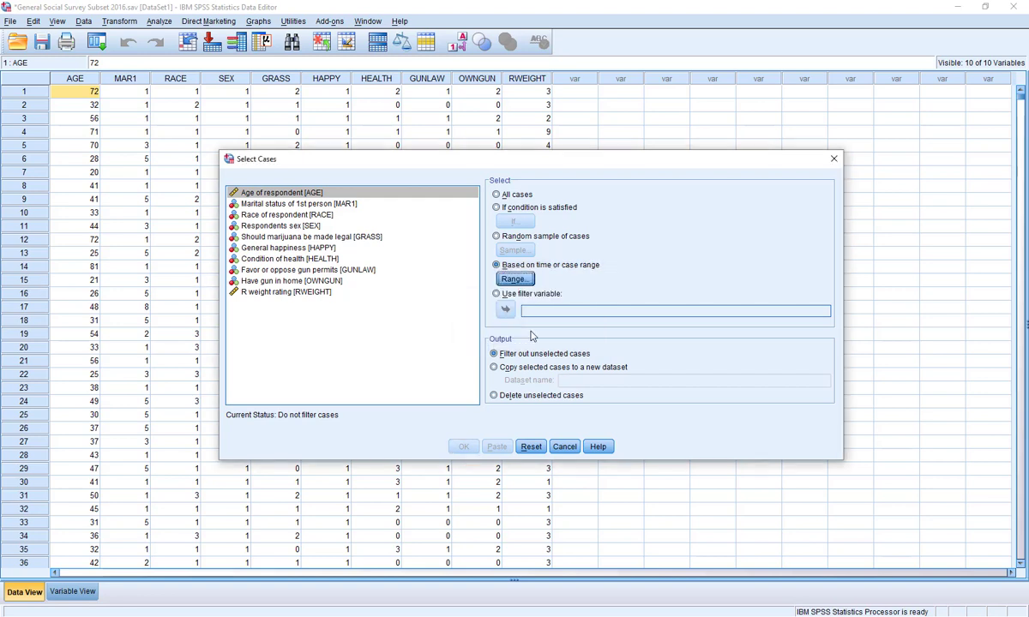
Try Age of respondent [AGE] as the filter variable, remove it and cancel the case selection.
{"action": "left_click", "coordinate": [502, 296]}
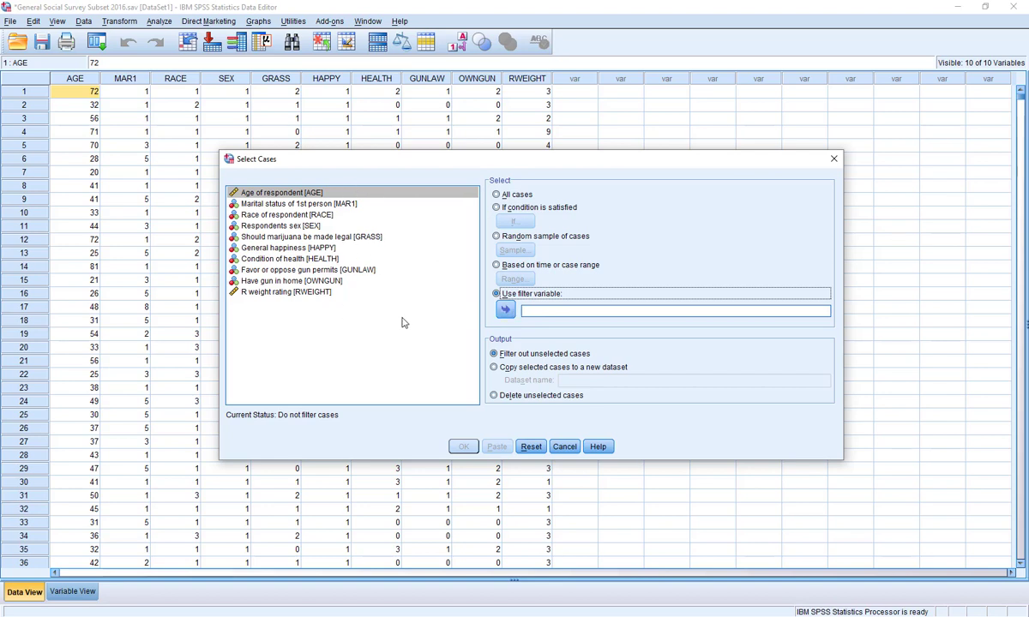
{"action": "left_click", "coordinate": [504, 311]}
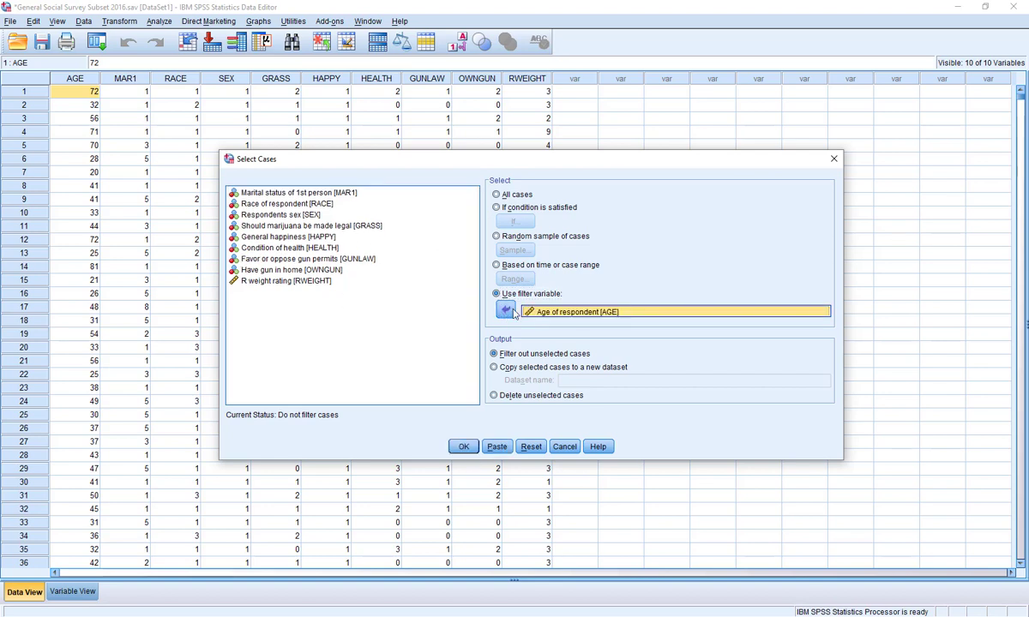
{"action": "left_click", "coordinate": [504, 311]}
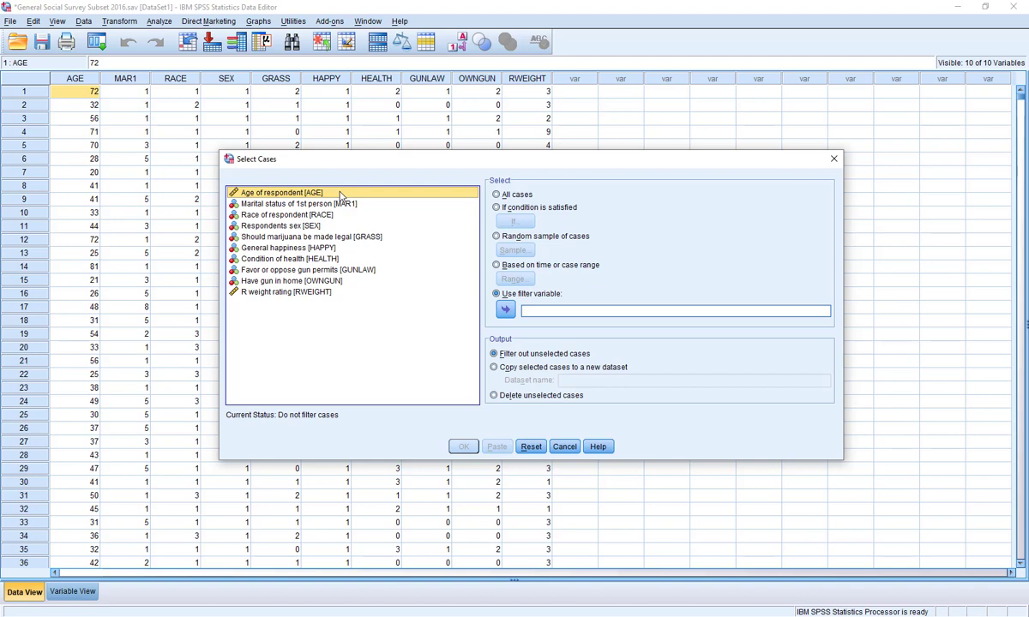
{"action": "left_click", "coordinate": [564, 448]}
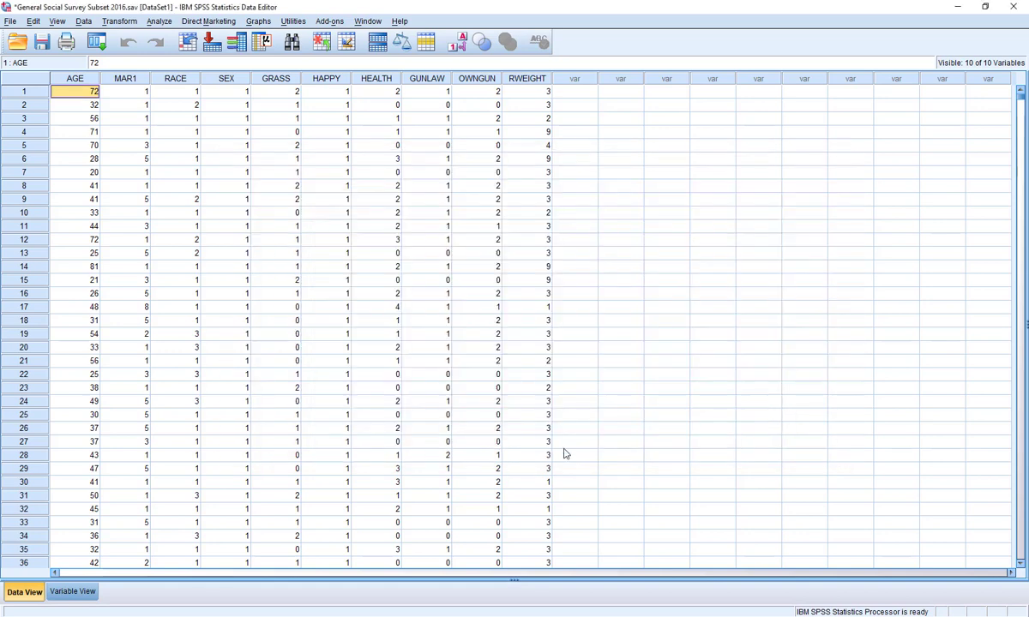
Run a Frequencies table for Age of respondent [AGE] in place of General happiness [HAPPY].
{"action": "left_click", "coordinate": [148, 21]}
{"action": "mouse_move", "coordinate": [206, 51]}
{"action": "left_click", "coordinate": [302, 53]}
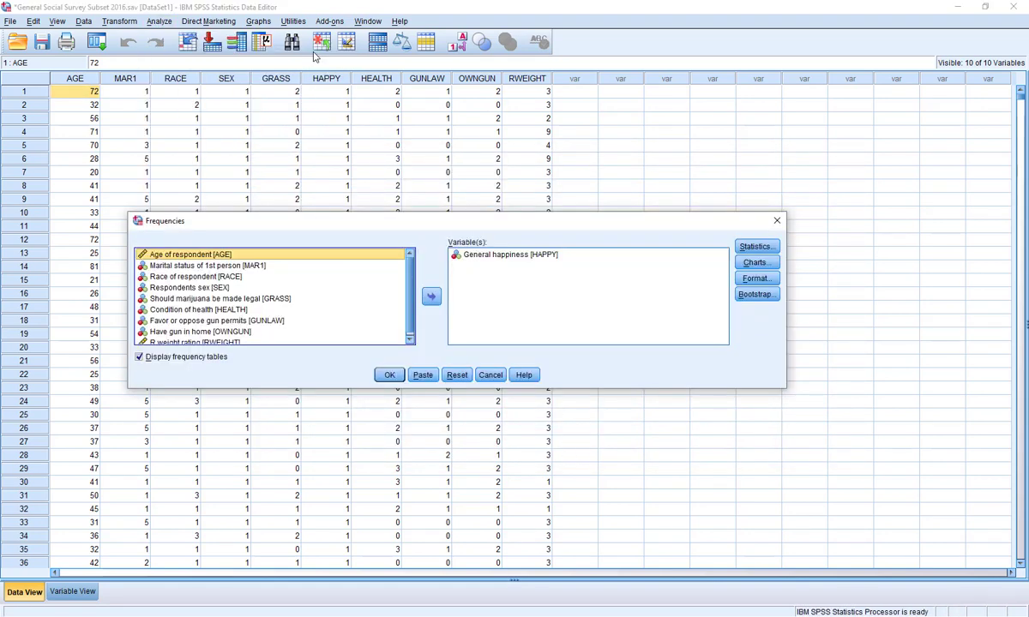
{"action": "left_click", "coordinate": [497, 254]}
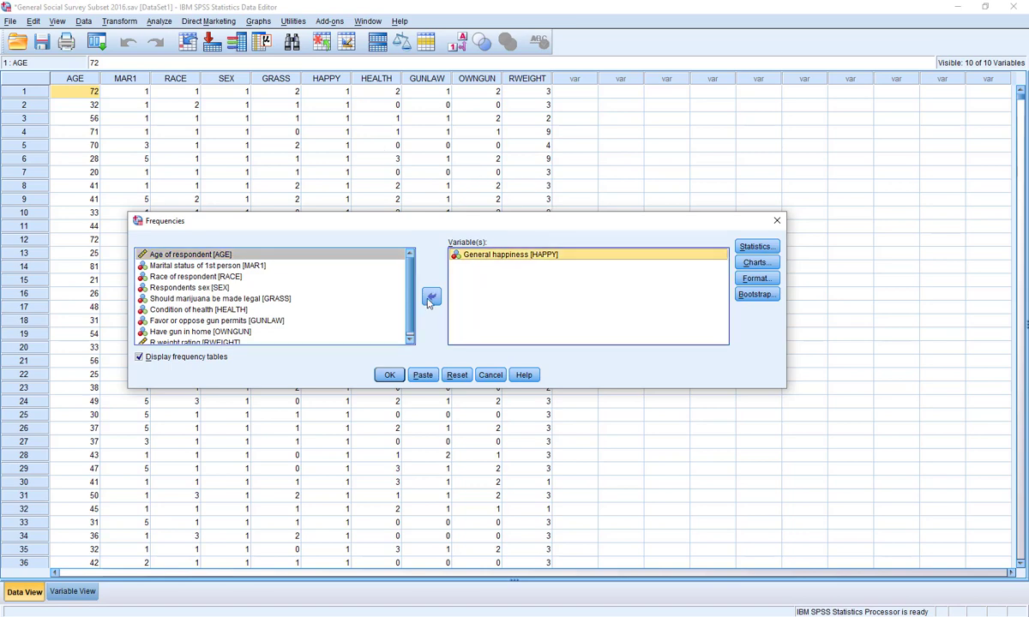
{"action": "left_click", "coordinate": [431, 296]}
{"action": "left_click", "coordinate": [432, 297]}
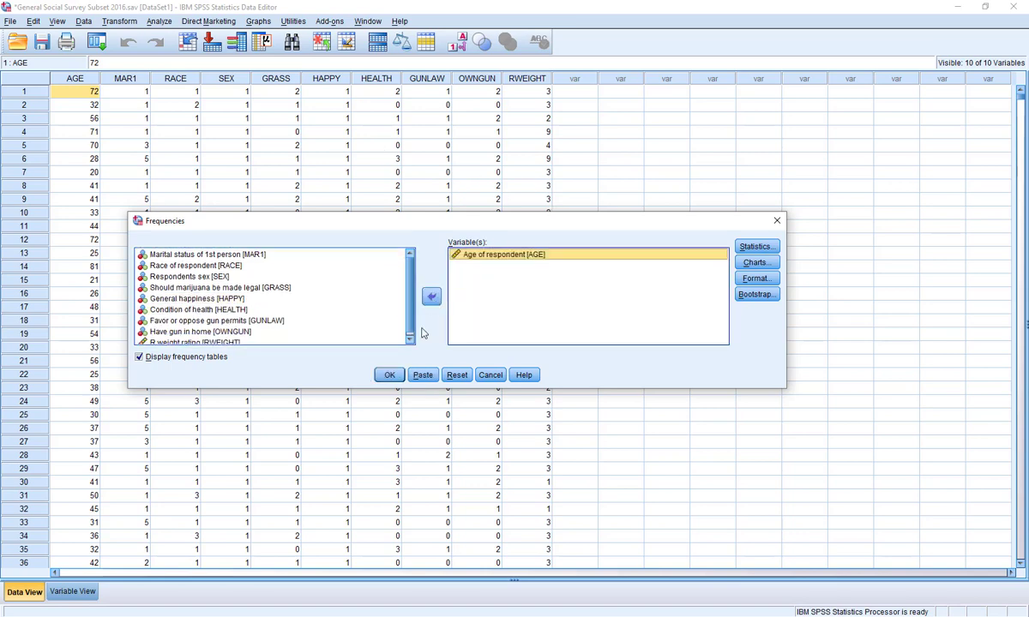
{"action": "left_click", "coordinate": [389, 374]}
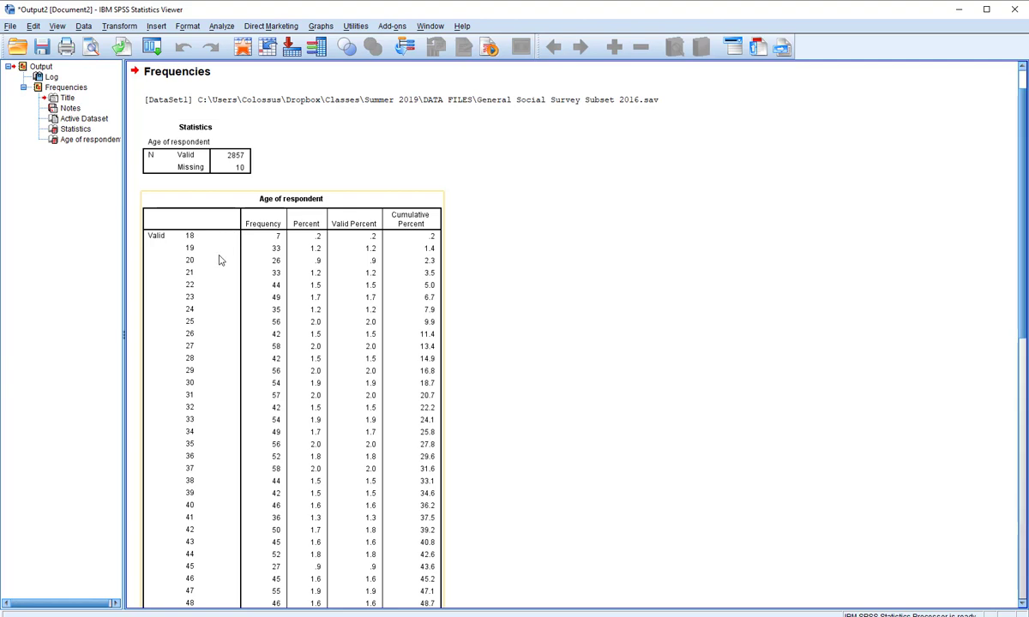
{"action": "left_click_drag", "start_coordinate": [1020, 215], "coordinate": [998, 221]}
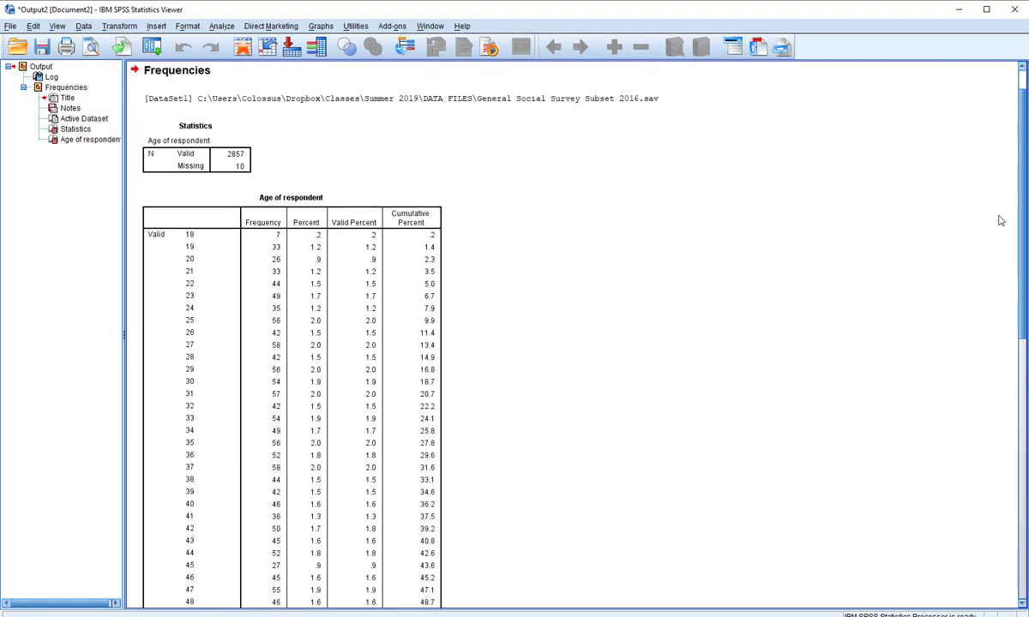
Filter the cases using Age of respondent [AGE] as the filter variable, with unselected cases filtered out.
{"action": "left_click", "coordinate": [84, 26]}
{"action": "left_click", "coordinate": [128, 298]}
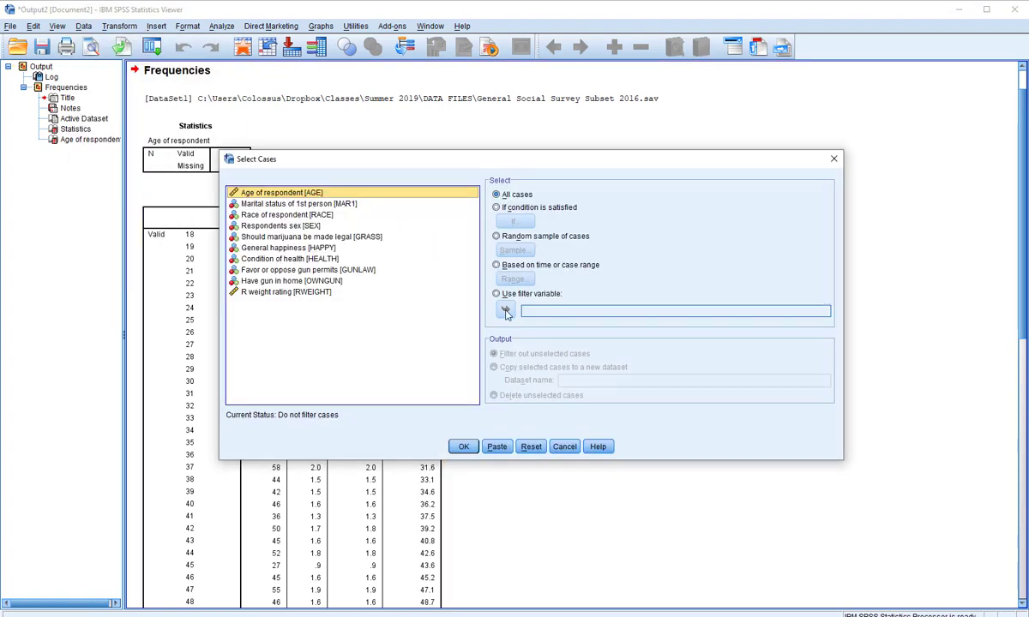
{"action": "left_click", "coordinate": [506, 311]}
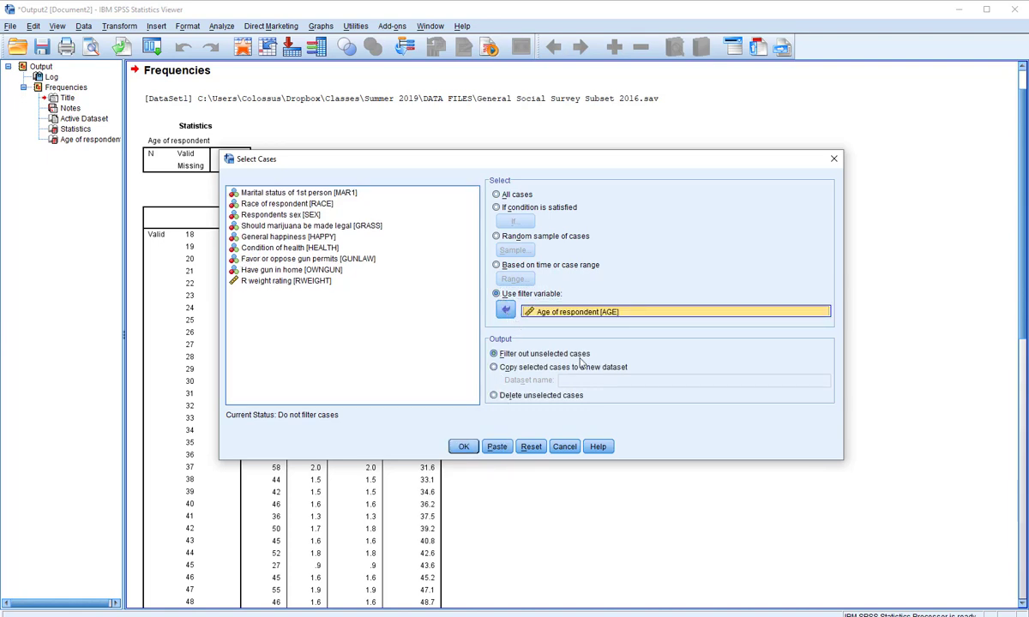
{"action": "left_click", "coordinate": [461, 447]}
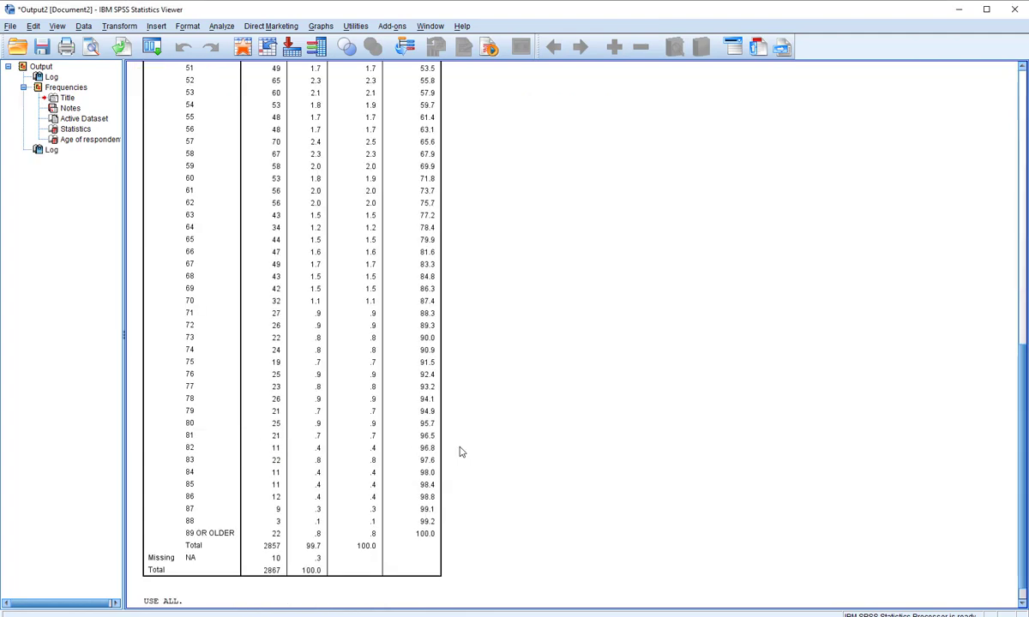
Run the AGE Frequencies again on the filtered cases and compare its missing count with the first output.
{"action": "left_click", "coordinate": [221, 26]}
{"action": "mouse_move", "coordinate": [275, 54]}
{"action": "left_click", "coordinate": [370, 55]}
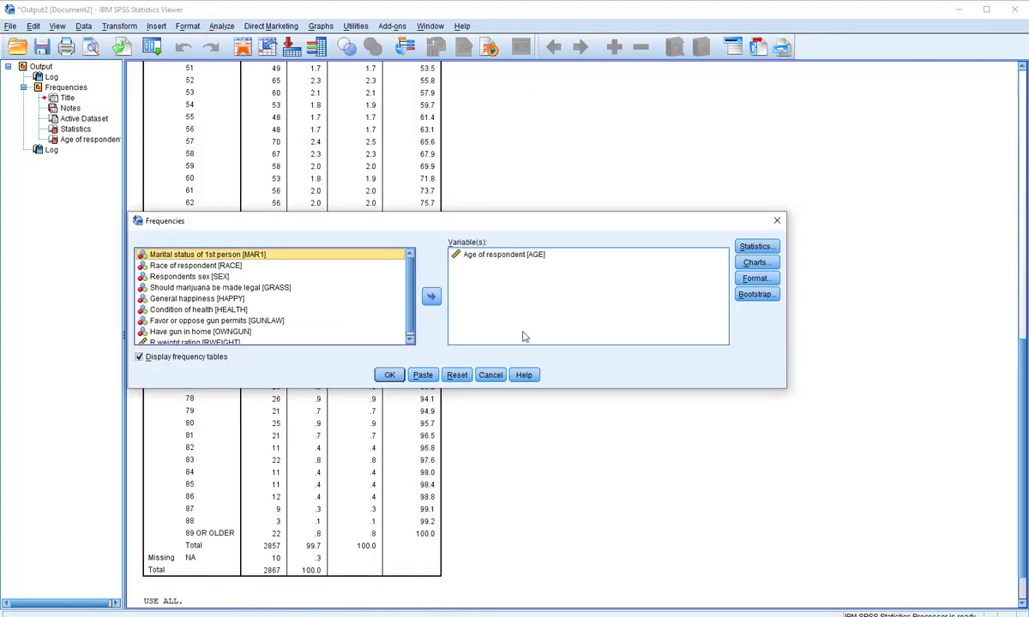
{"action": "left_click", "coordinate": [388, 375]}
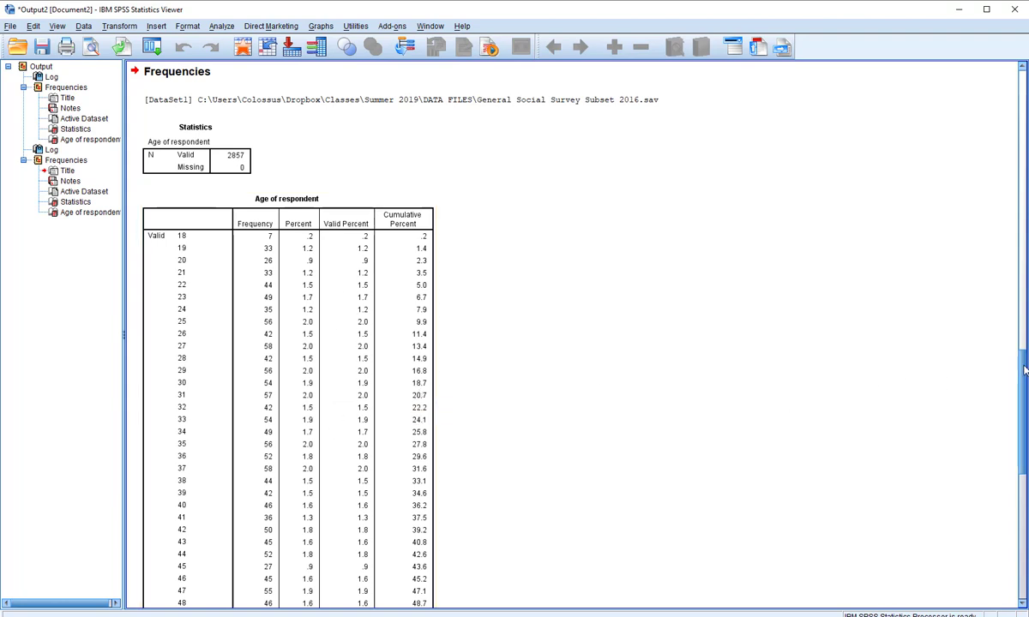
{"action": "mouse_move", "coordinate": [1022, 360]}
{"action": "left_mouse_down"}
{"action": "mouse_move", "coordinate": [1018, 538]}
{"action": "mouse_move", "coordinate": [1024, 293]}
{"action": "mouse_move", "coordinate": [1024, 378]}
{"action": "left_mouse_up"}
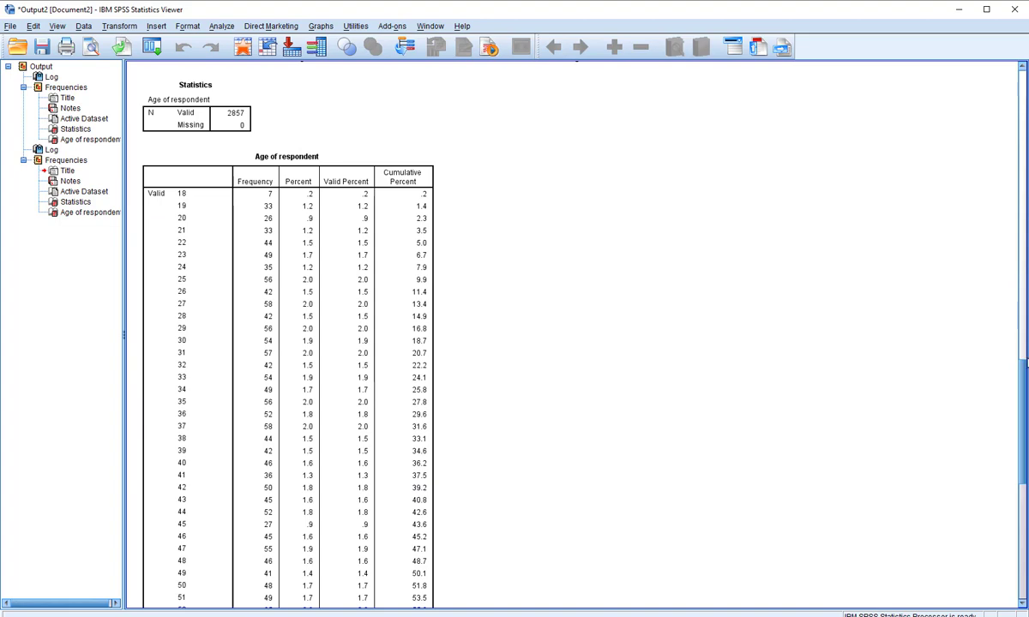
{"action": "left_click_drag", "start_coordinate": [1024, 365], "coordinate": [1003, 92]}
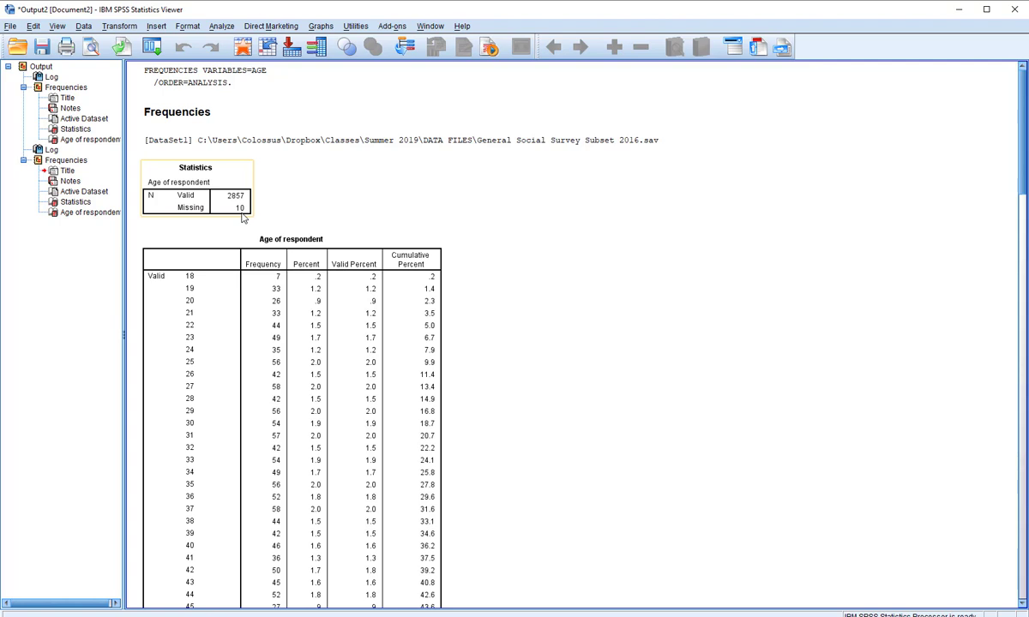
Return to the data editor, sort the cases by AGE in ascending order and check the last rows of data.
{"action": "left_click", "coordinate": [954, 10]}
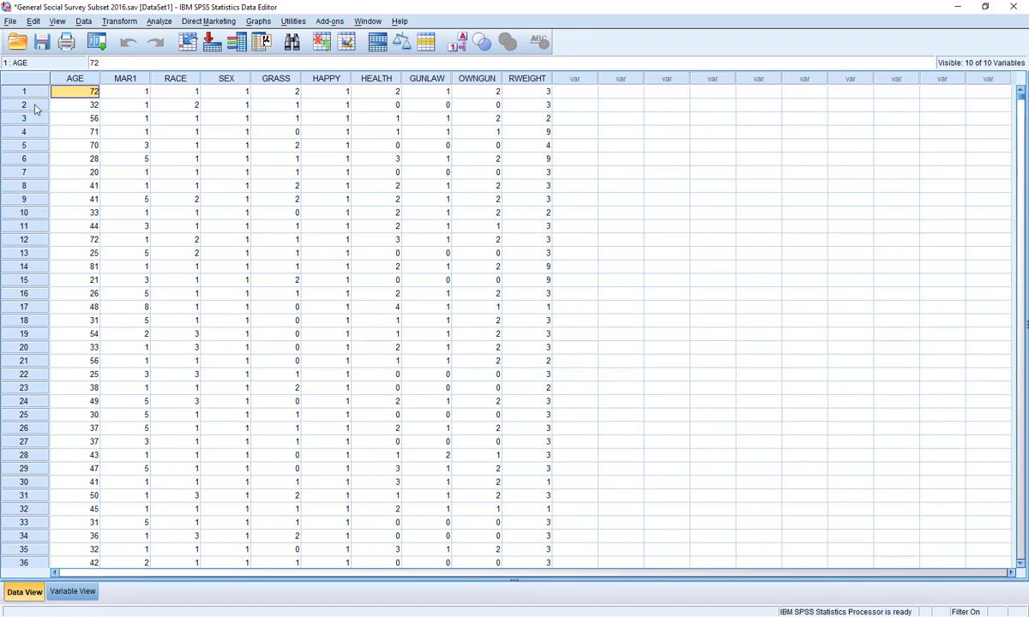
{"action": "right_click", "coordinate": [77, 79]}
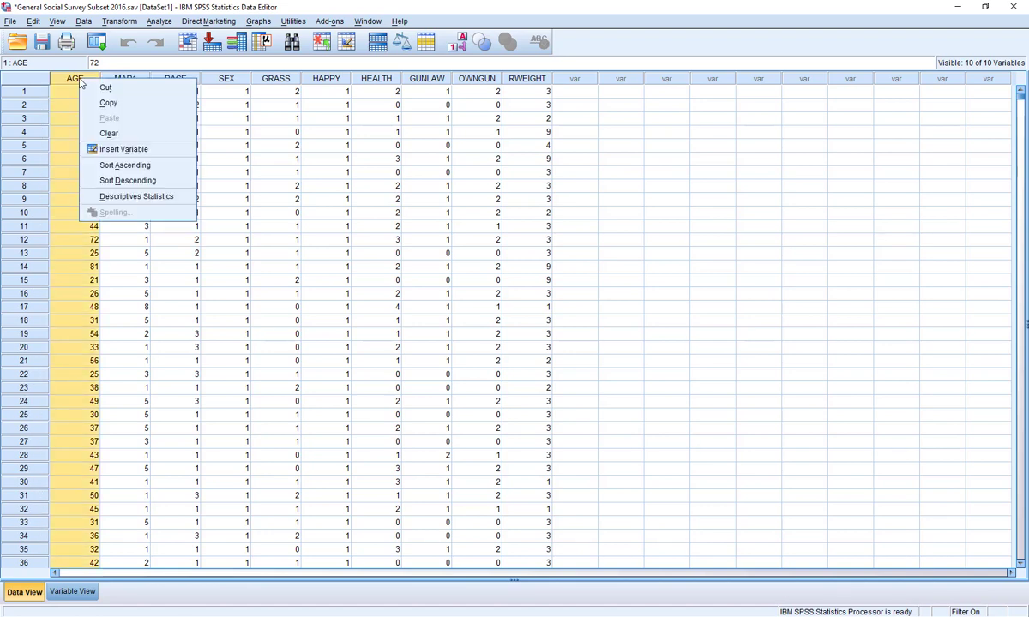
{"action": "left_click", "coordinate": [144, 166]}
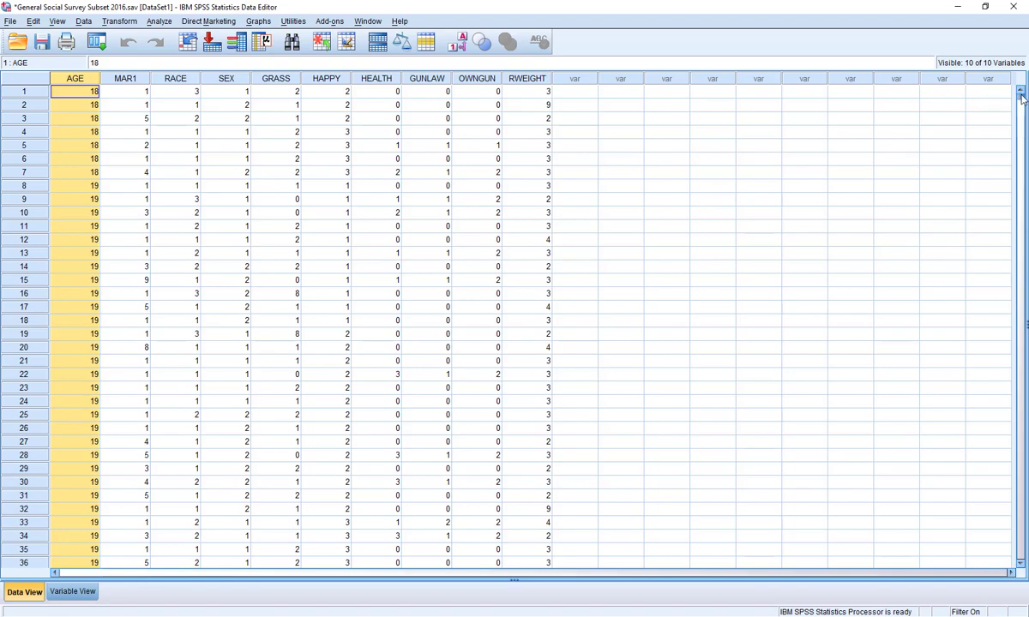
{"action": "left_click_drag", "start_coordinate": [1020, 94], "coordinate": [1022, 442]}
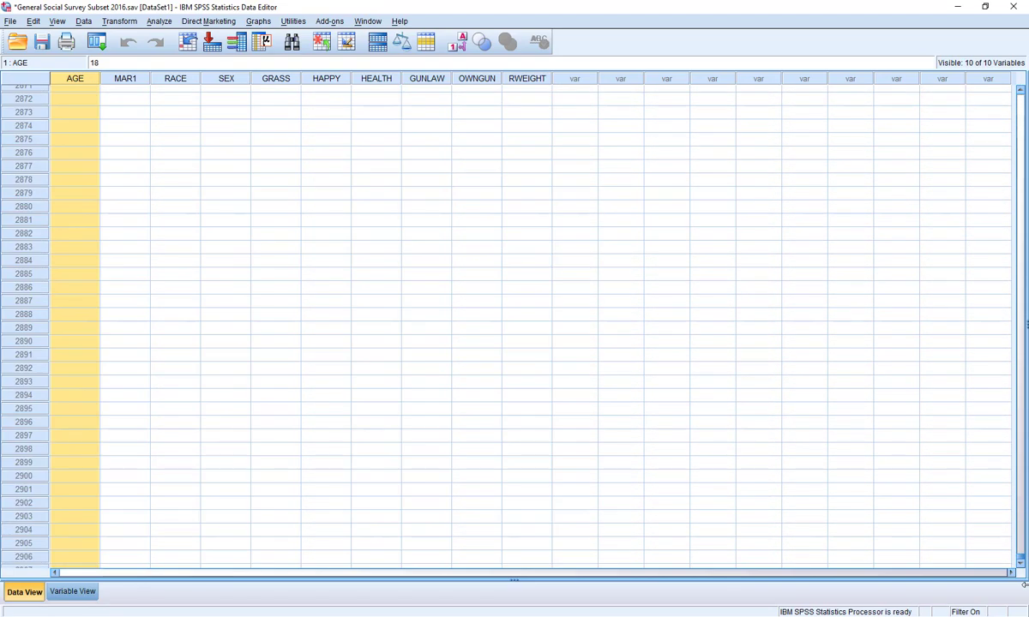
{"action": "left_click", "coordinate": [1022, 461]}
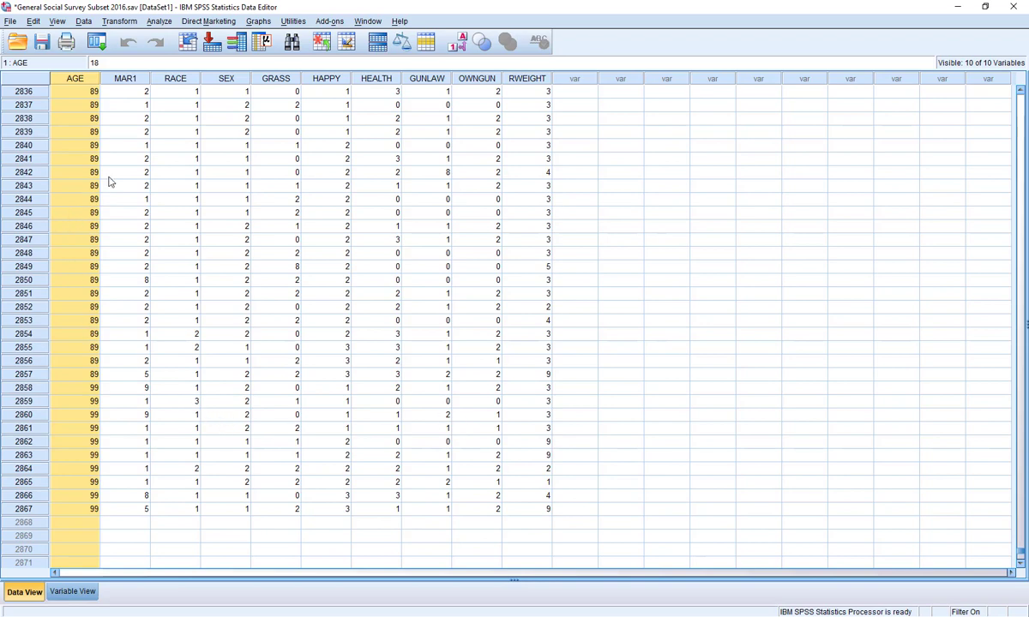
{"action": "left_click", "coordinate": [1020, 531]}
{"action": "left_click_drag", "start_coordinate": [1020, 531], "coordinate": [981, 77]}
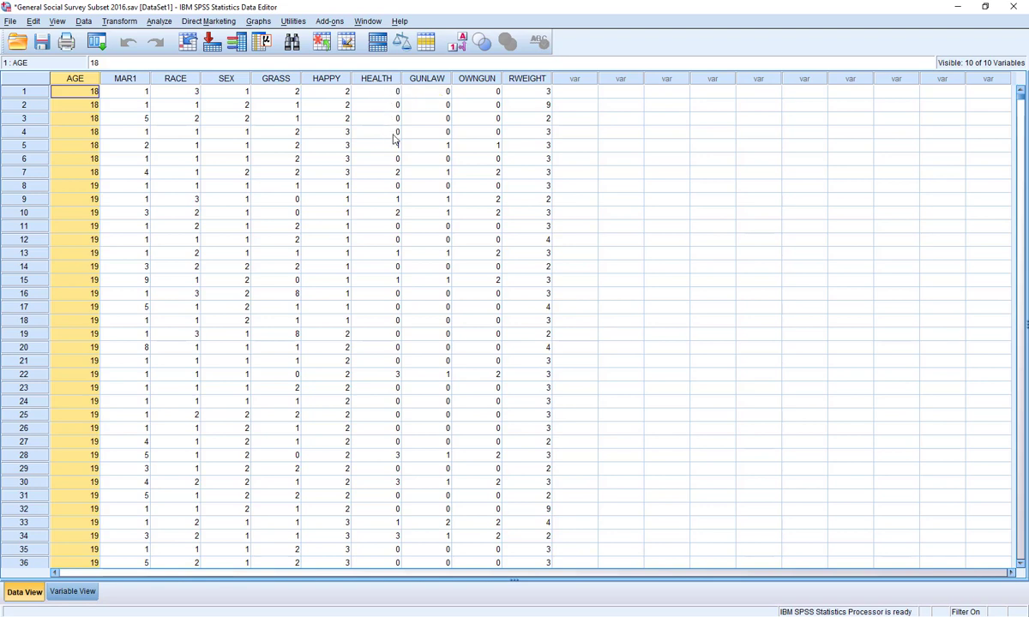
Run a Frequencies table for Condition of health [HEALTH] in place of Age of respondent [AGE].
{"action": "left_click", "coordinate": [163, 23]}
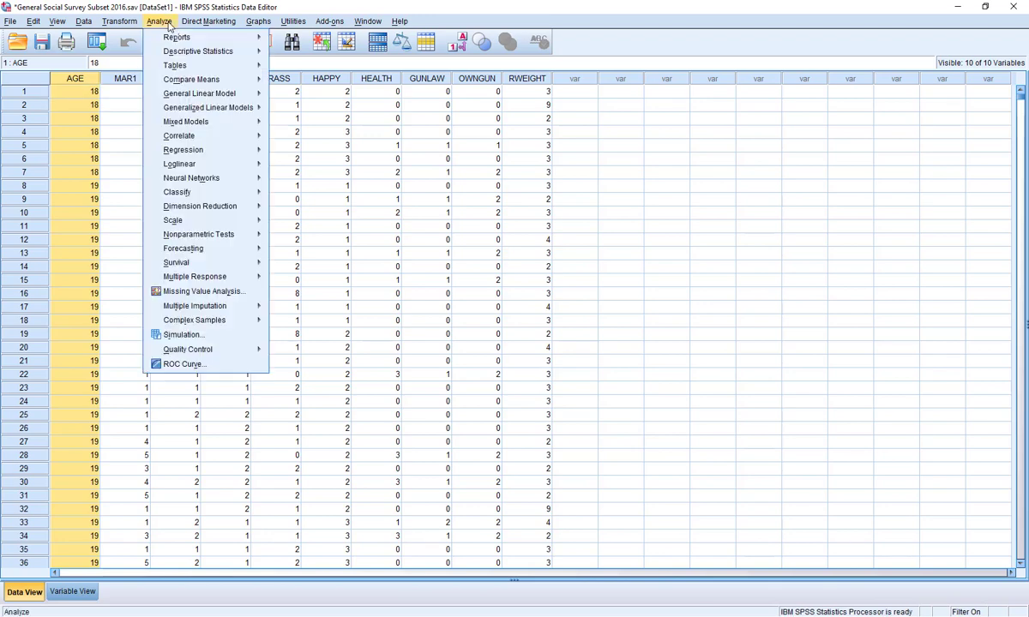
{"action": "mouse_move", "coordinate": [210, 51]}
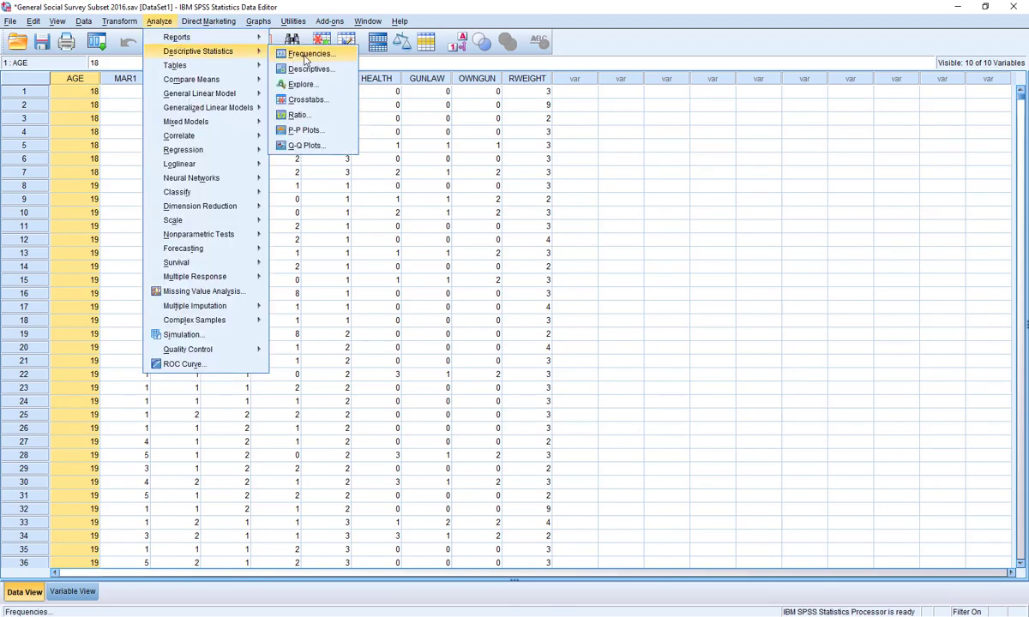
{"action": "left_click", "coordinate": [304, 54]}
{"action": "left_click", "coordinate": [463, 255]}
{"action": "left_click", "coordinate": [431, 296]}
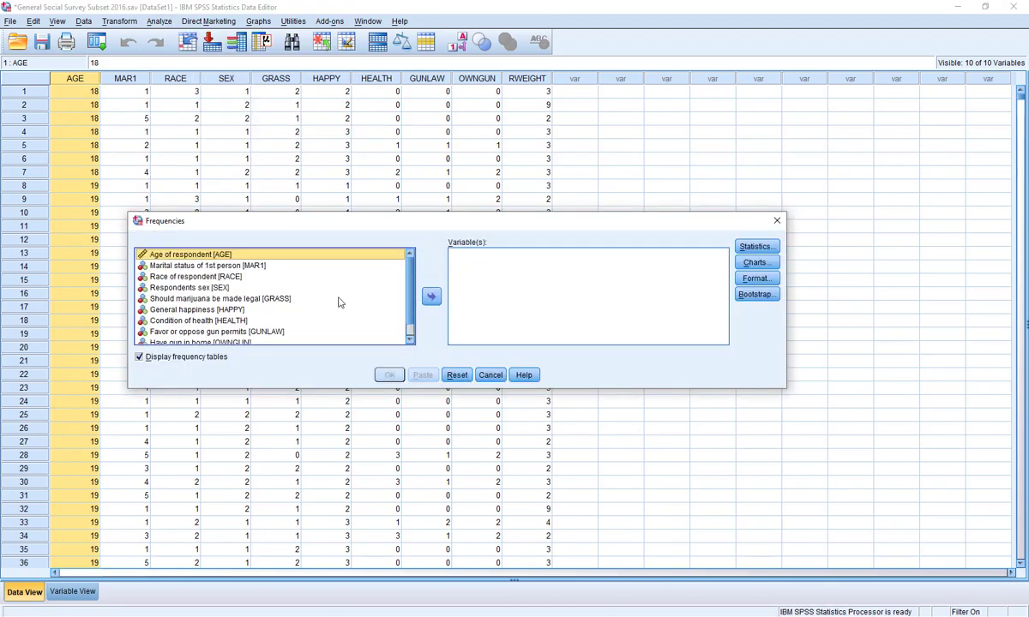
{"action": "left_click", "coordinate": [214, 320]}
{"action": "left_click", "coordinate": [431, 296]}
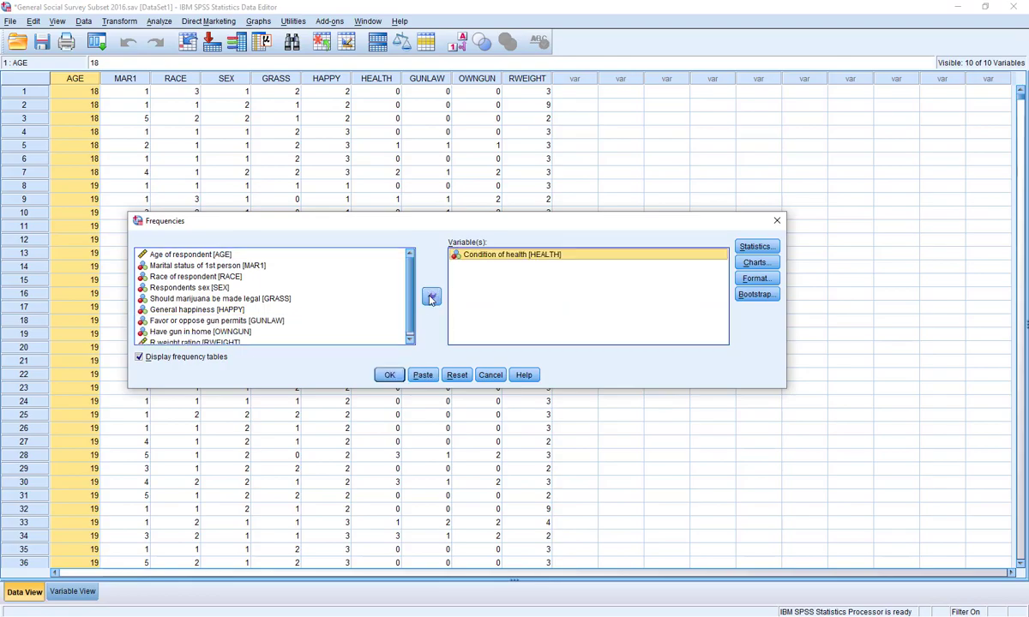
{"action": "left_click", "coordinate": [388, 375]}
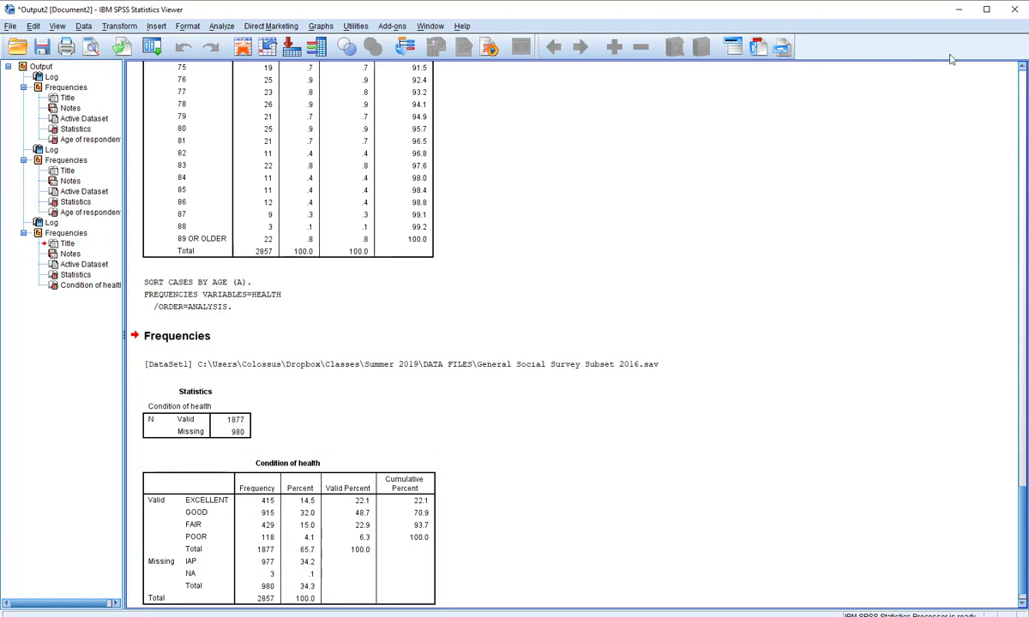
Return to the data editor and examine the value labels defined for HEALTH, leaving them as they are.
{"action": "left_click", "coordinate": [958, 9]}
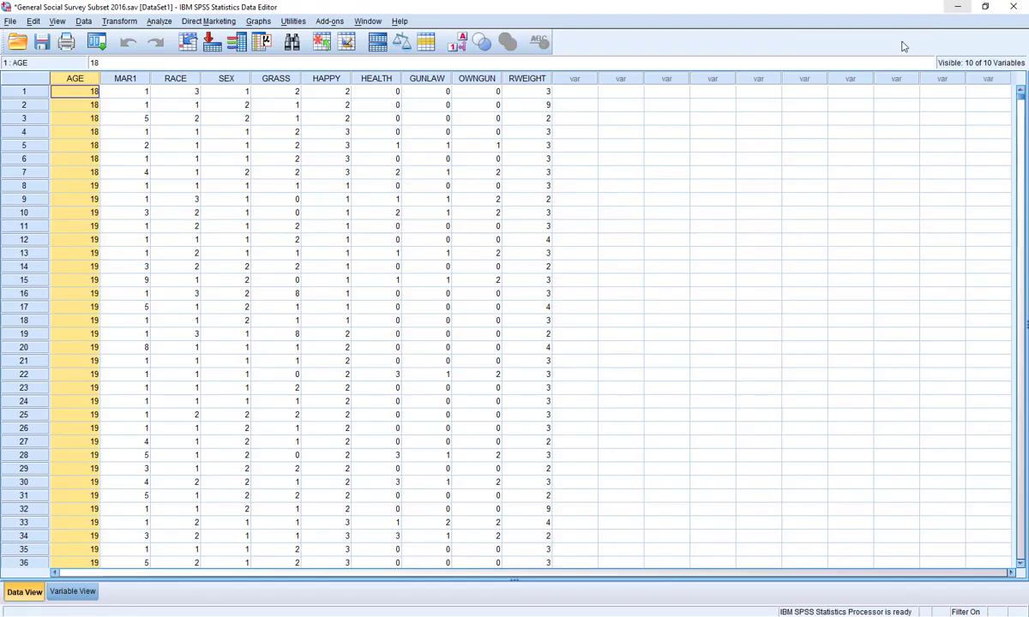
{"action": "left_click", "coordinate": [72, 592]}
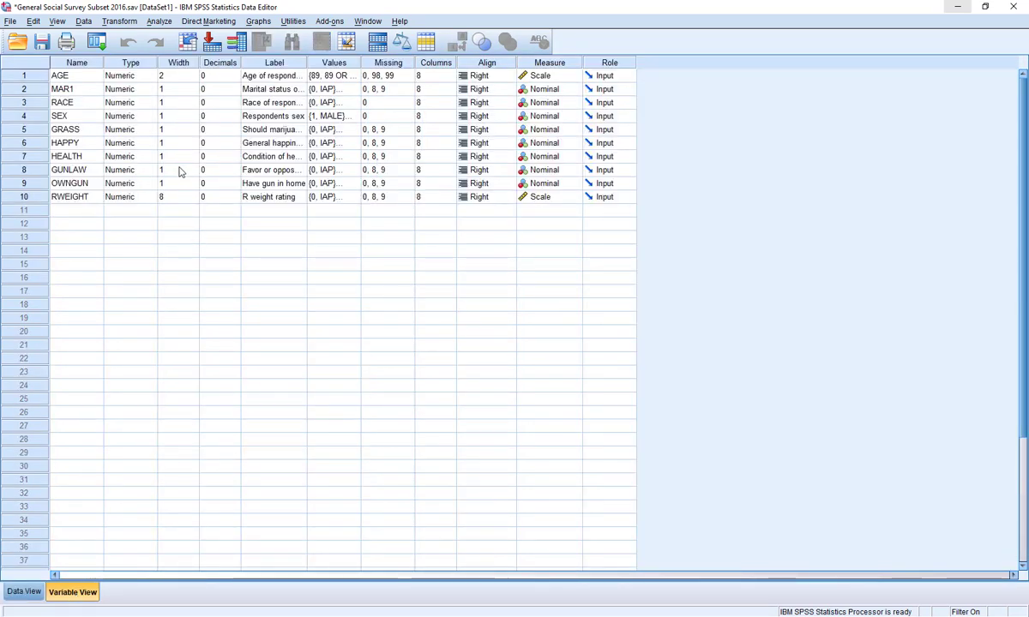
{"action": "left_click", "coordinate": [332, 156]}
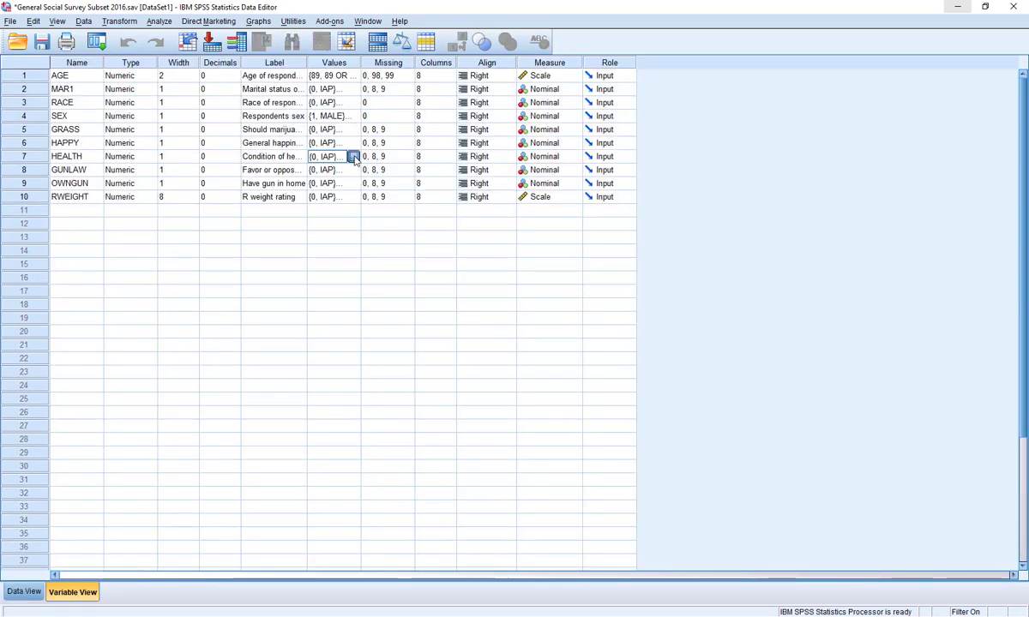
{"action": "left_click", "coordinate": [353, 157]}
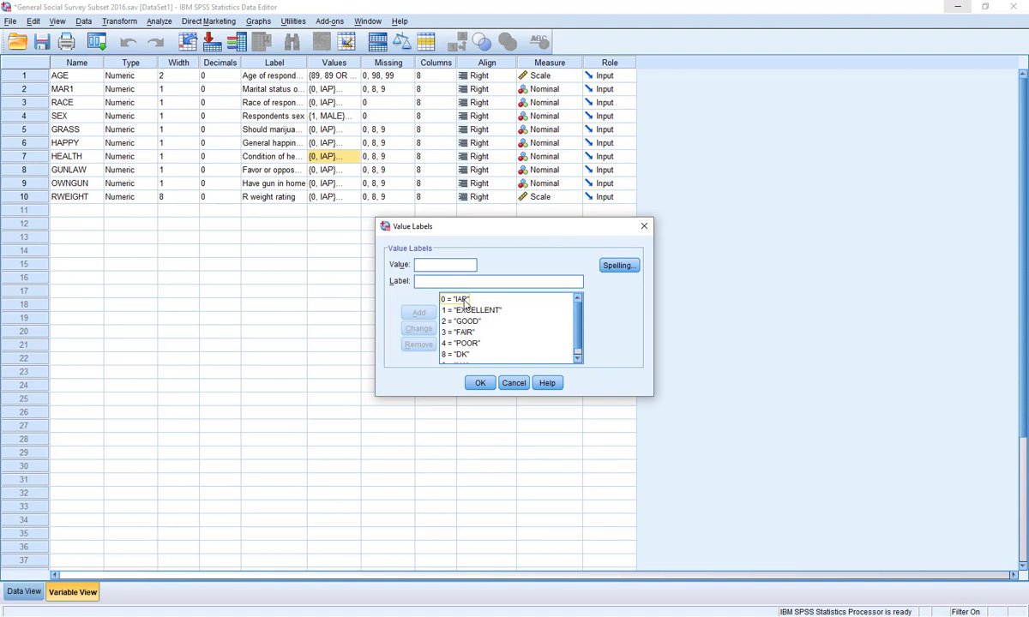
{"action": "left_click", "coordinate": [517, 385]}
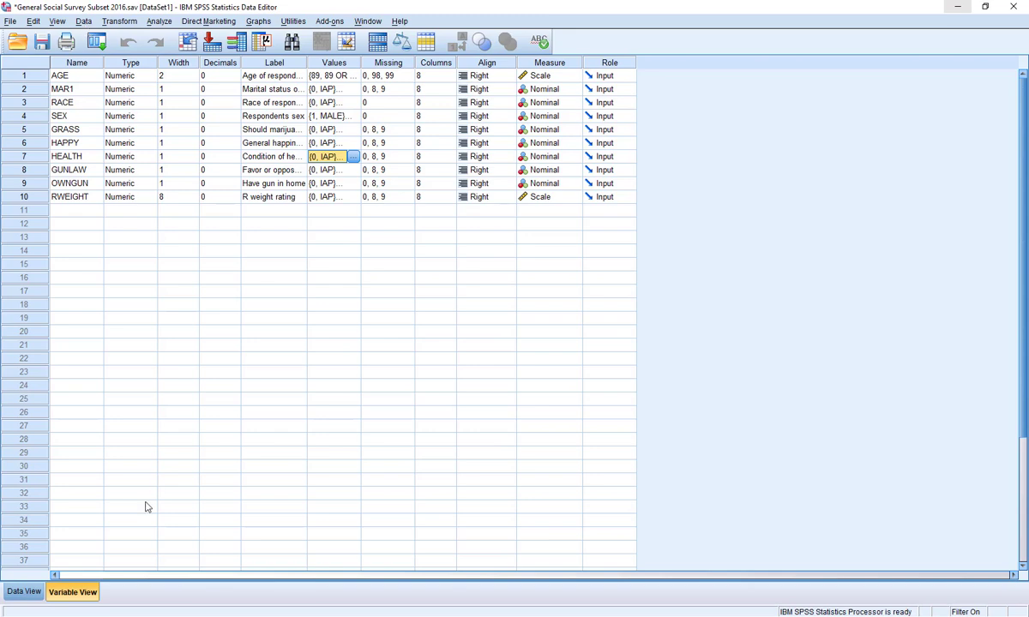
Replace AGE with Condition of health [HEALTH] as the filter variable in Select Cases, with unselected cases filtered out.
{"action": "left_click", "coordinate": [83, 20]}
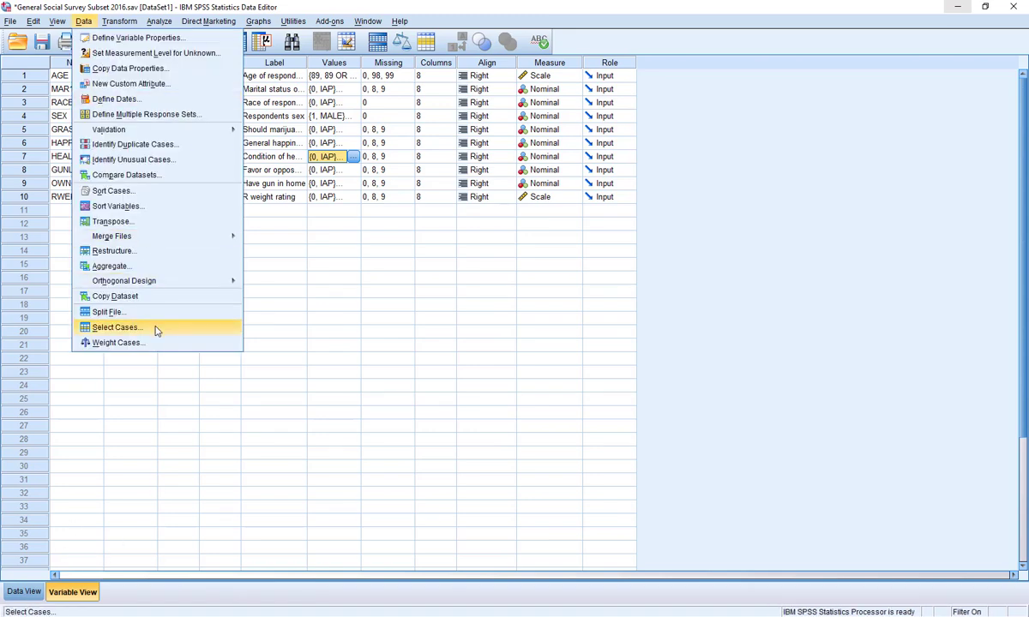
{"action": "left_click", "coordinate": [120, 327]}
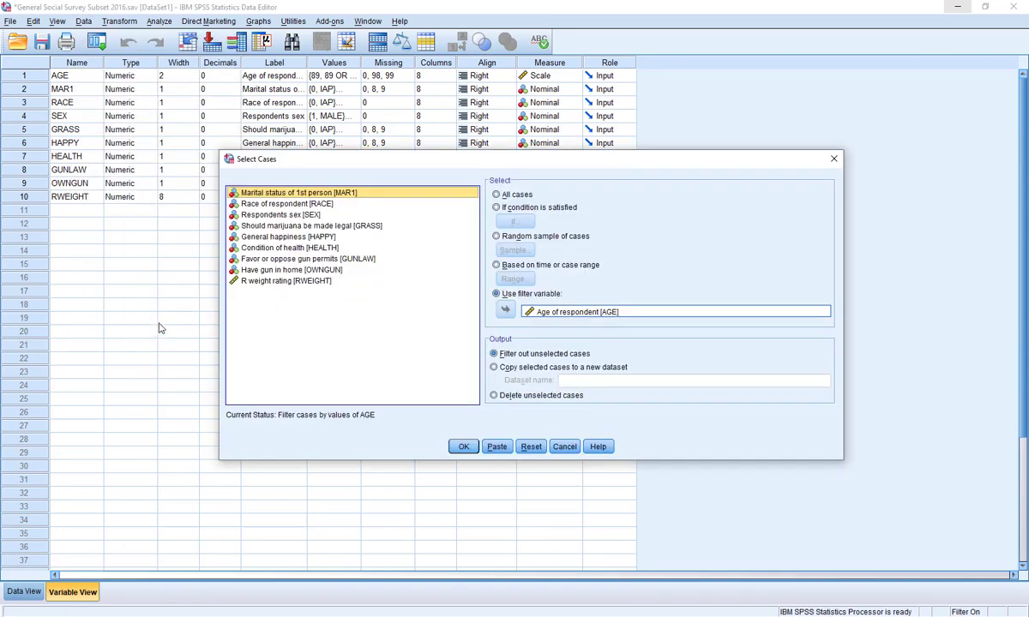
{"action": "left_click", "coordinate": [552, 312]}
{"action": "left_click", "coordinate": [505, 310]}
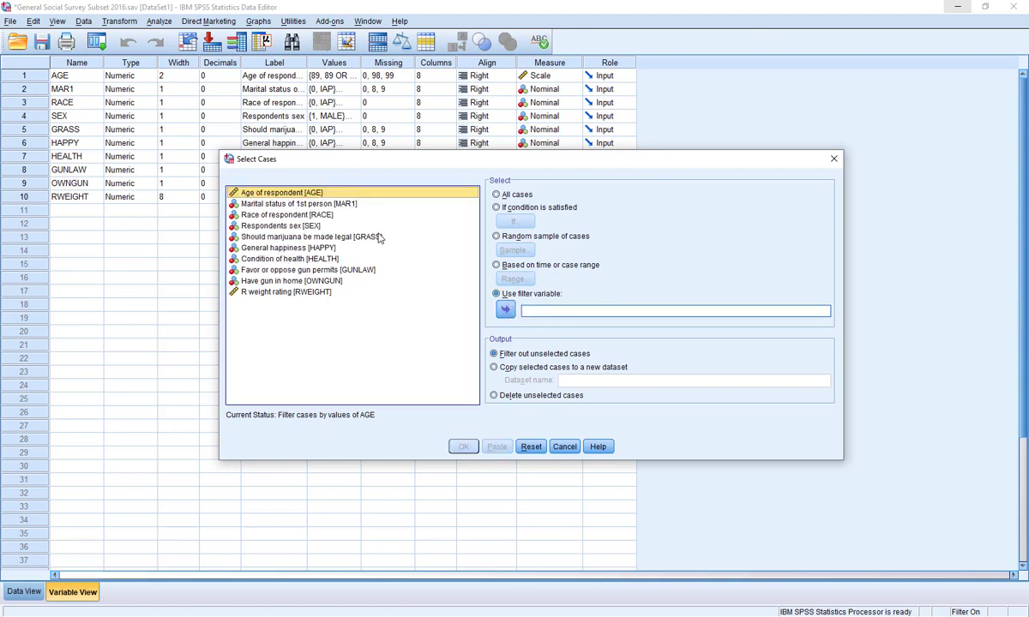
{"action": "left_click", "coordinate": [326, 261]}
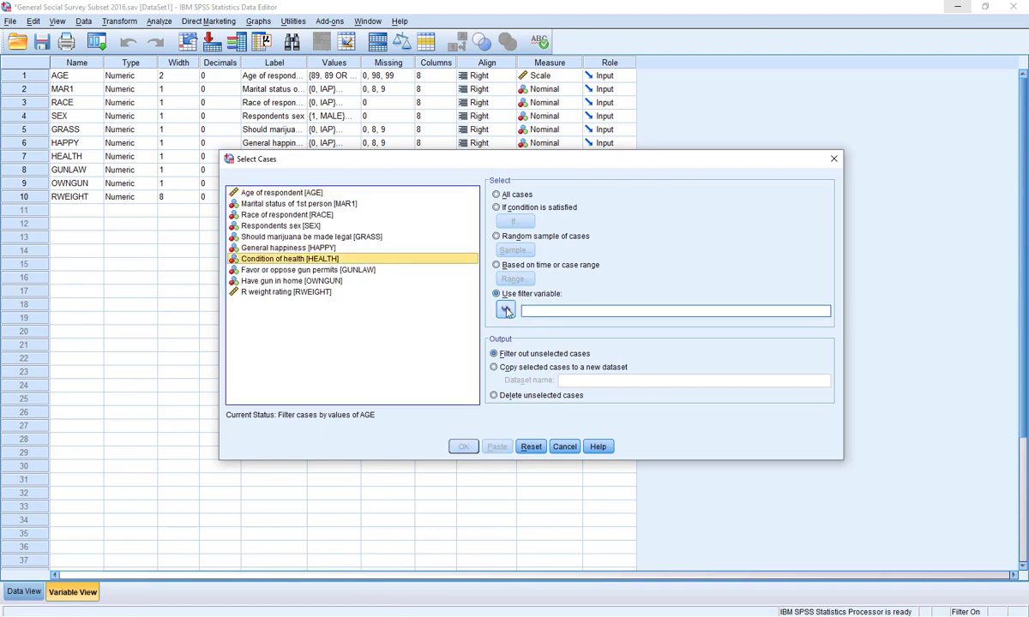
{"action": "left_click", "coordinate": [505, 310]}
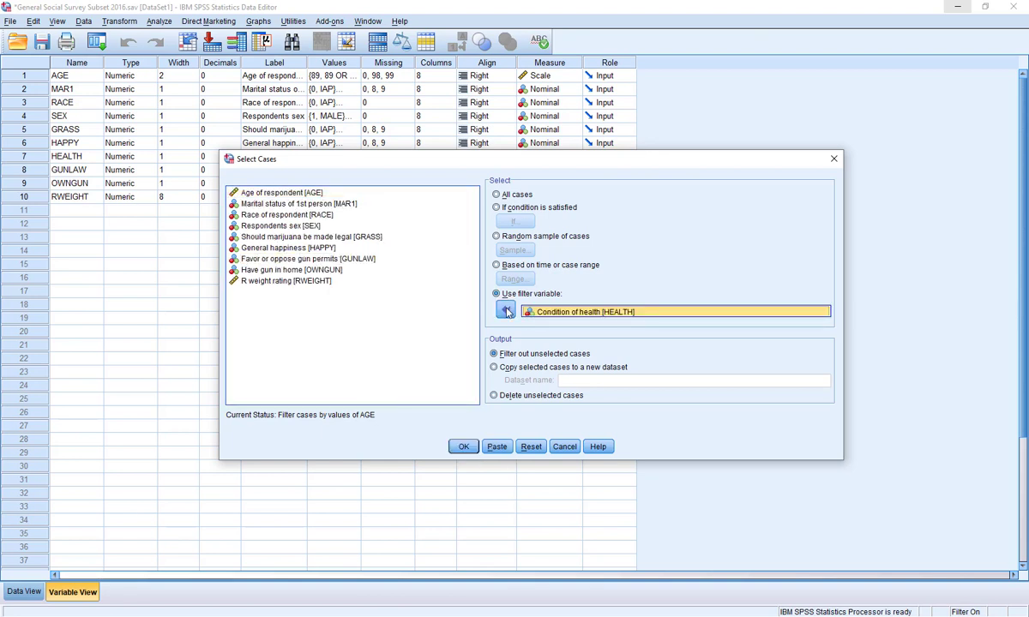
{"action": "left_click", "coordinate": [464, 447]}
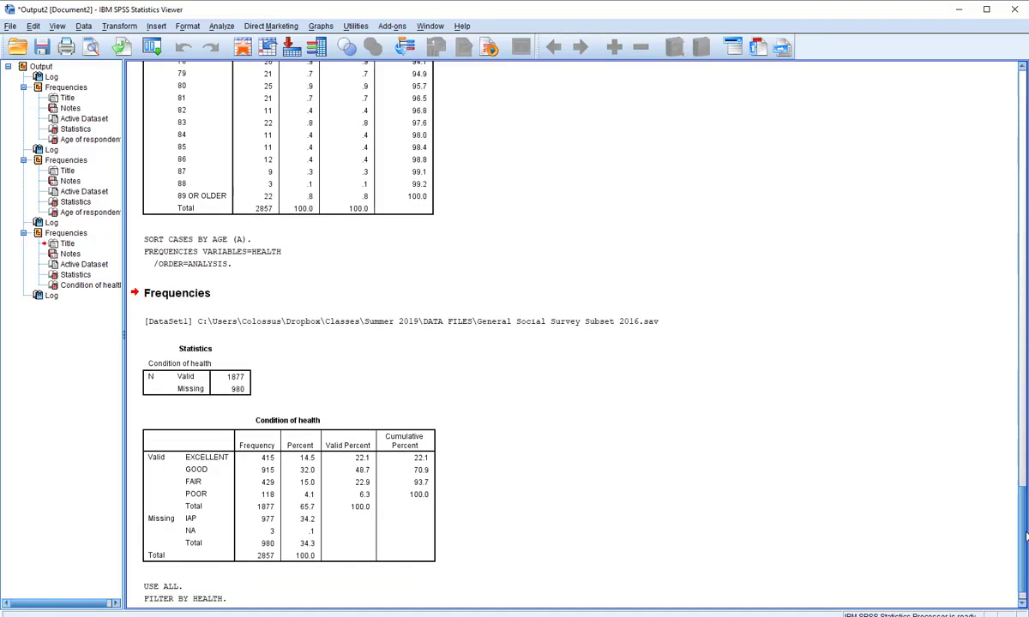
Return to the data rows and compare the crossed-out cases with the selected ones by their HEALTH values.
{"action": "left_click", "coordinate": [161, 576]}
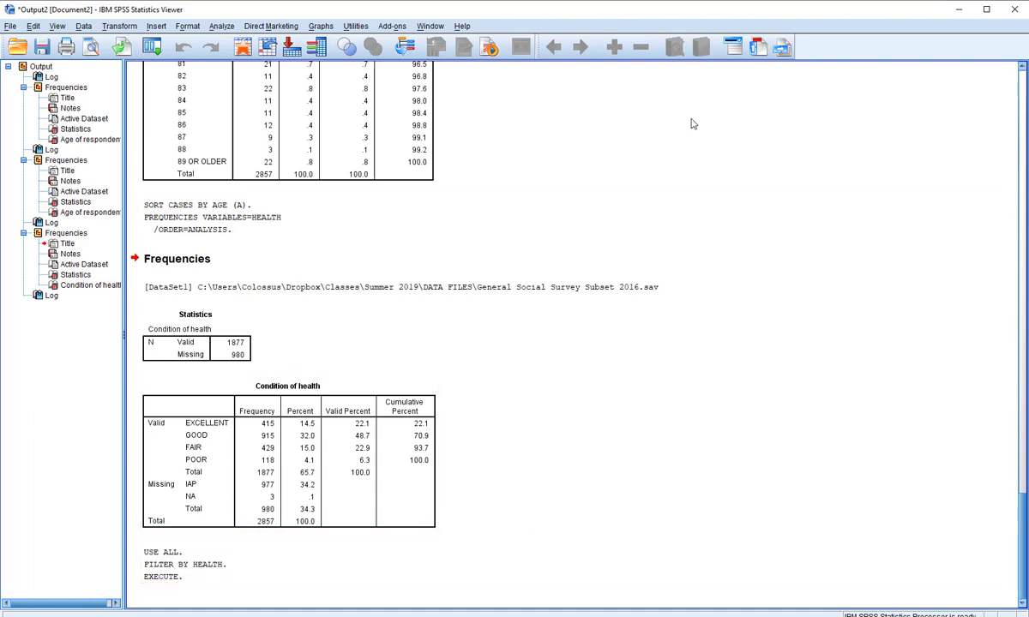
{"action": "left_click", "coordinate": [960, 10]}
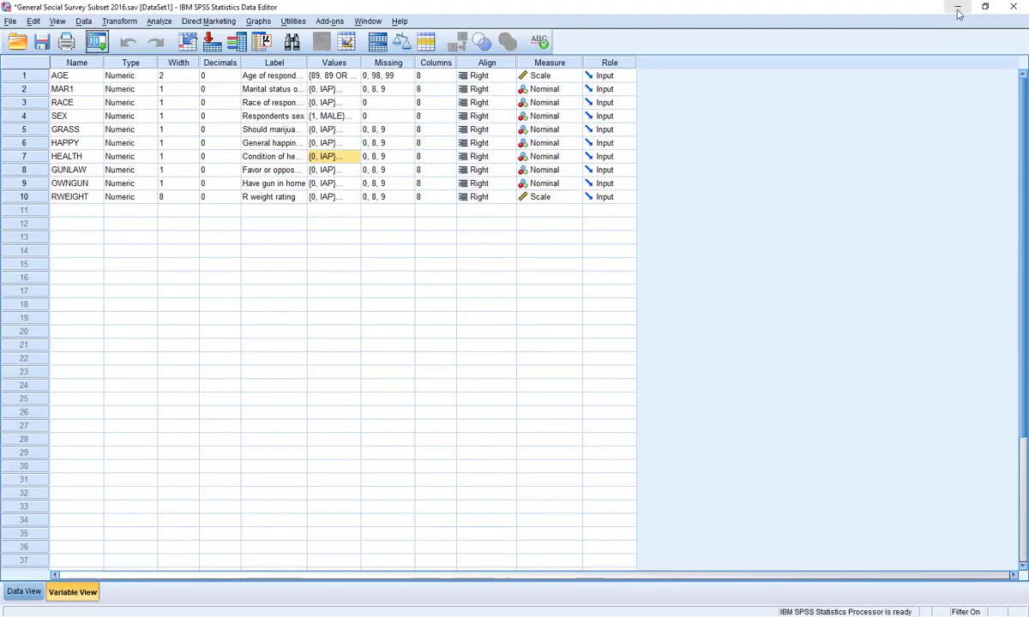
{"action": "left_click", "coordinate": [24, 592]}
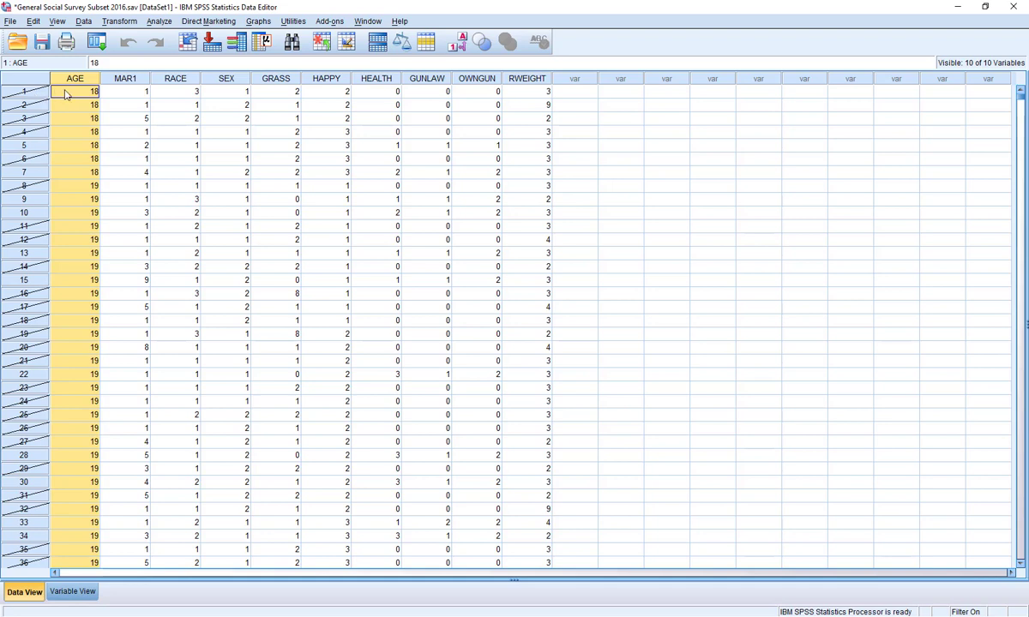
{"action": "mouse_move", "coordinate": [64, 91]}
{"action": "left_mouse_down"}
{"action": "mouse_move", "coordinate": [375, 96]}
{"action": "mouse_move", "coordinate": [528, 135]}
{"action": "mouse_move", "coordinate": [259, 137]}
{"action": "mouse_move", "coordinate": [45, 99]}
{"action": "mouse_move", "coordinate": [48, 85]}
{"action": "mouse_move", "coordinate": [66, 90]}
{"action": "left_mouse_up"}
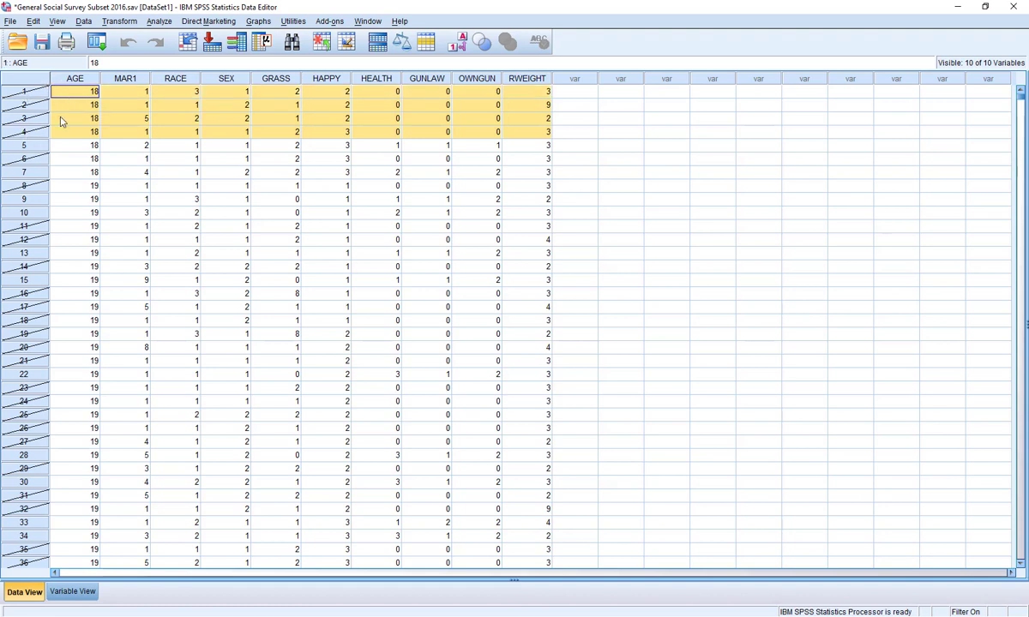
{"action": "left_click", "coordinate": [396, 148]}
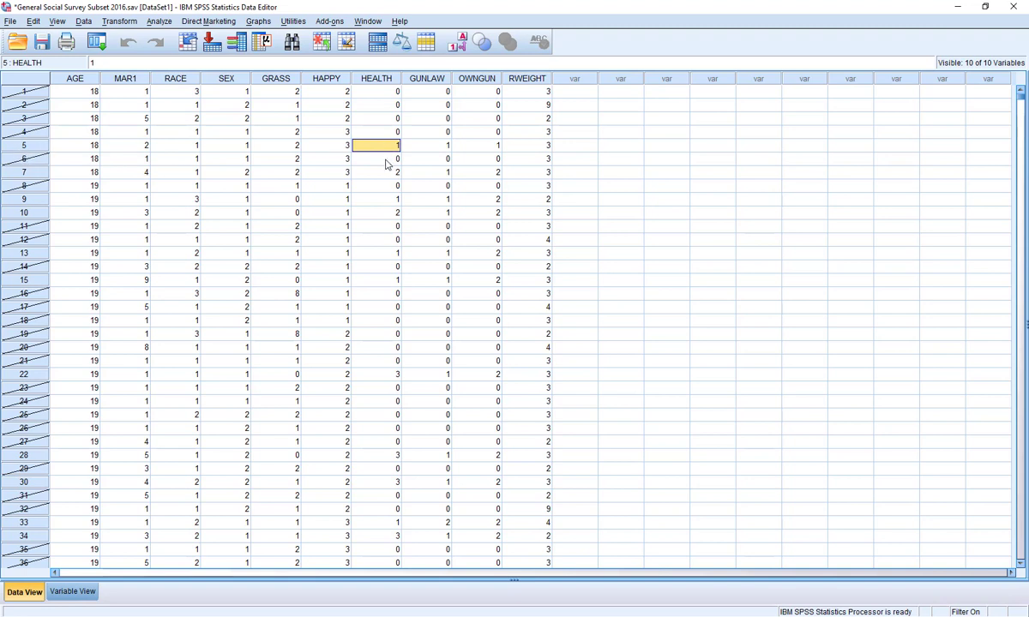
{"action": "left_click", "coordinate": [386, 163]}
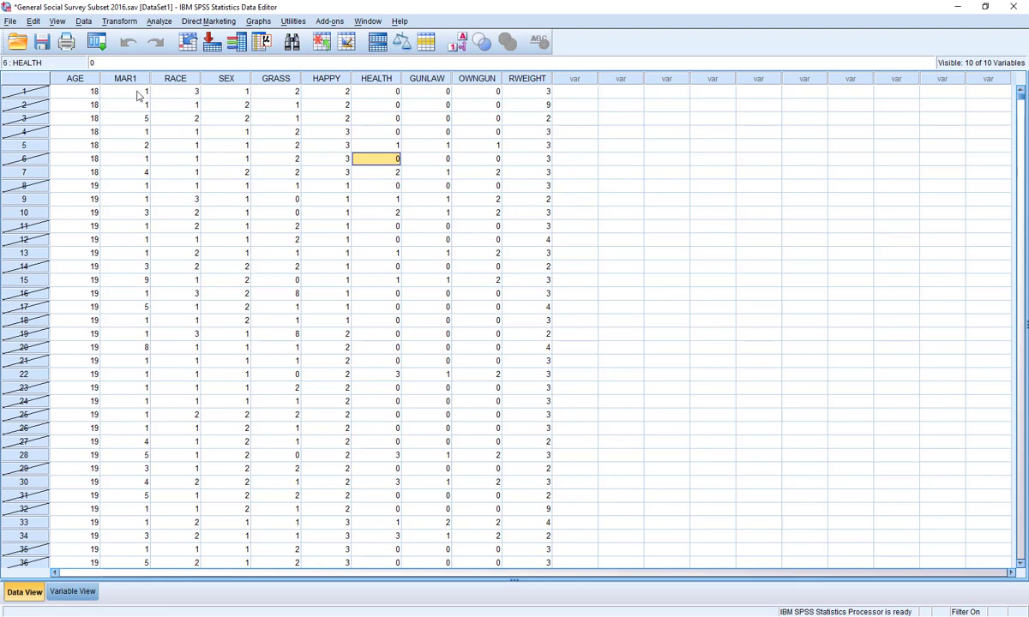
Reset Select Cases to turn off the HEALTH filter and use all cases, then return to the data editor.
{"action": "left_click", "coordinate": [84, 22]}
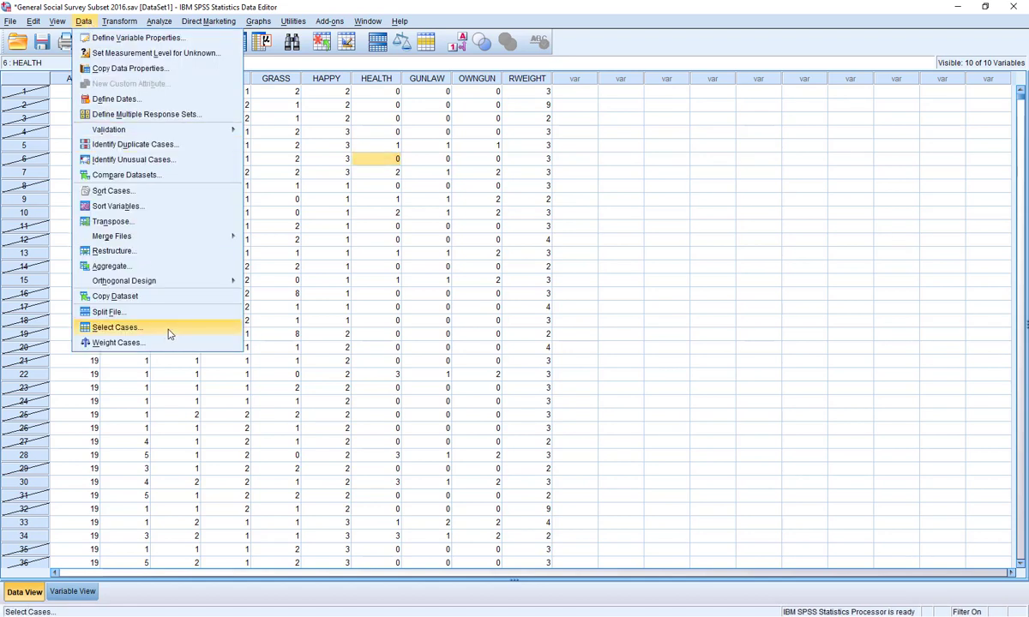
{"action": "left_click", "coordinate": [117, 328]}
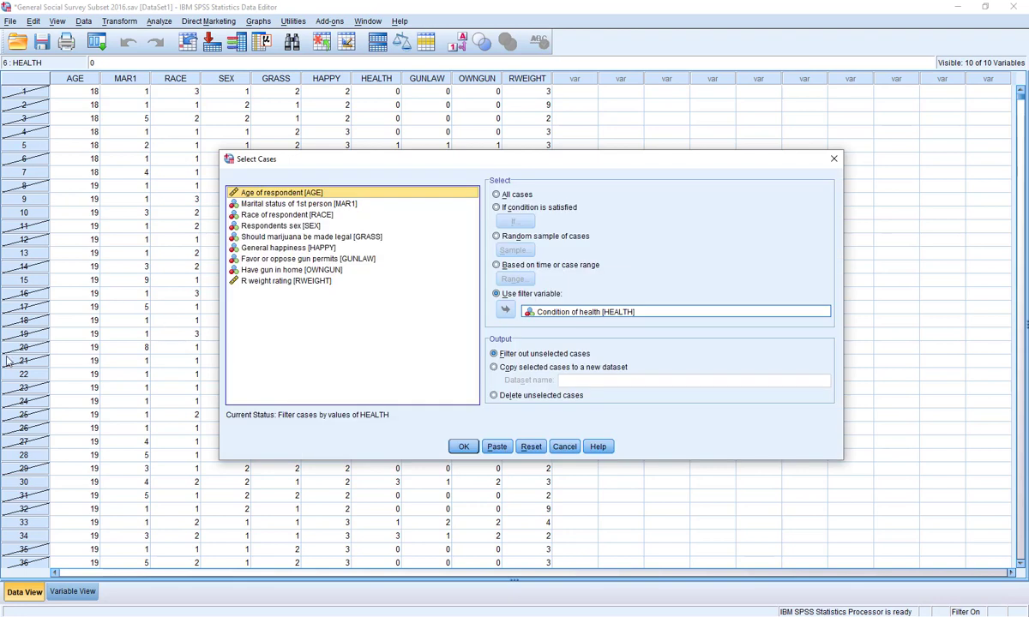
{"action": "left_click", "coordinate": [530, 448]}
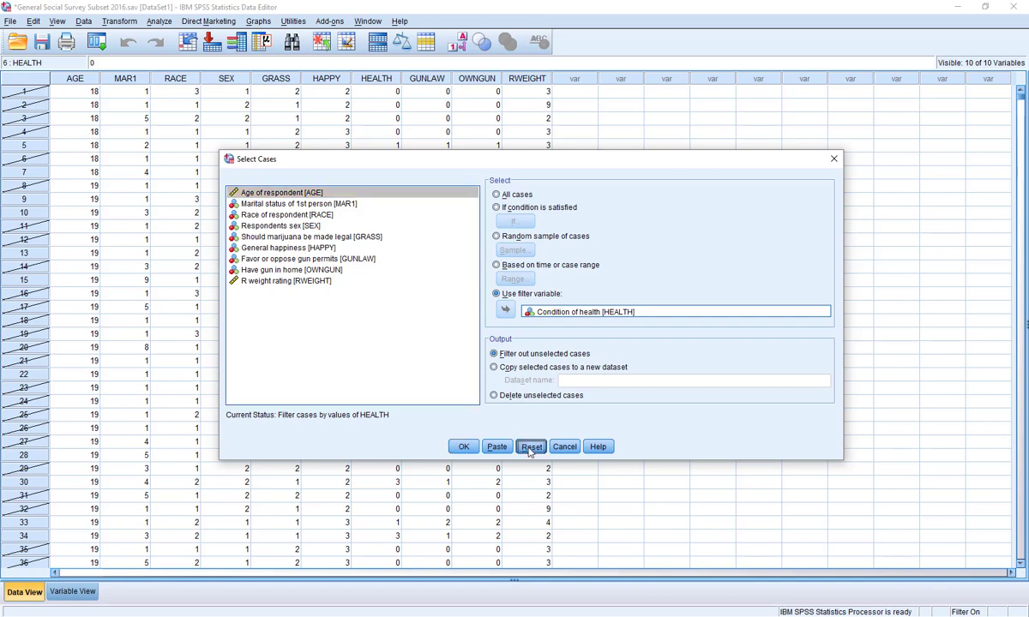
{"action": "left_click", "coordinate": [464, 448]}
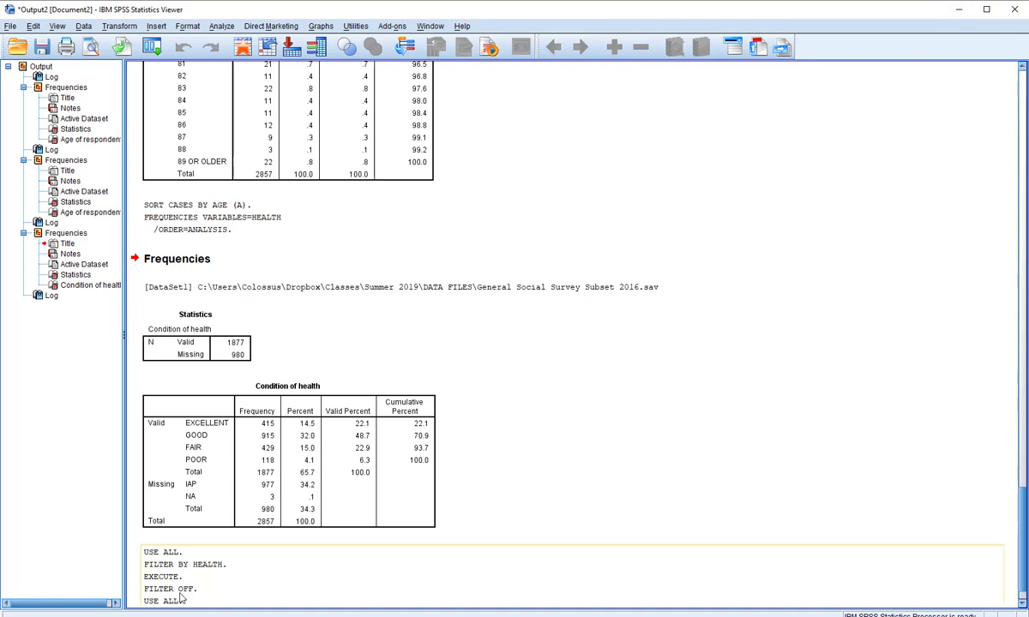
{"action": "left_click", "coordinate": [958, 9]}
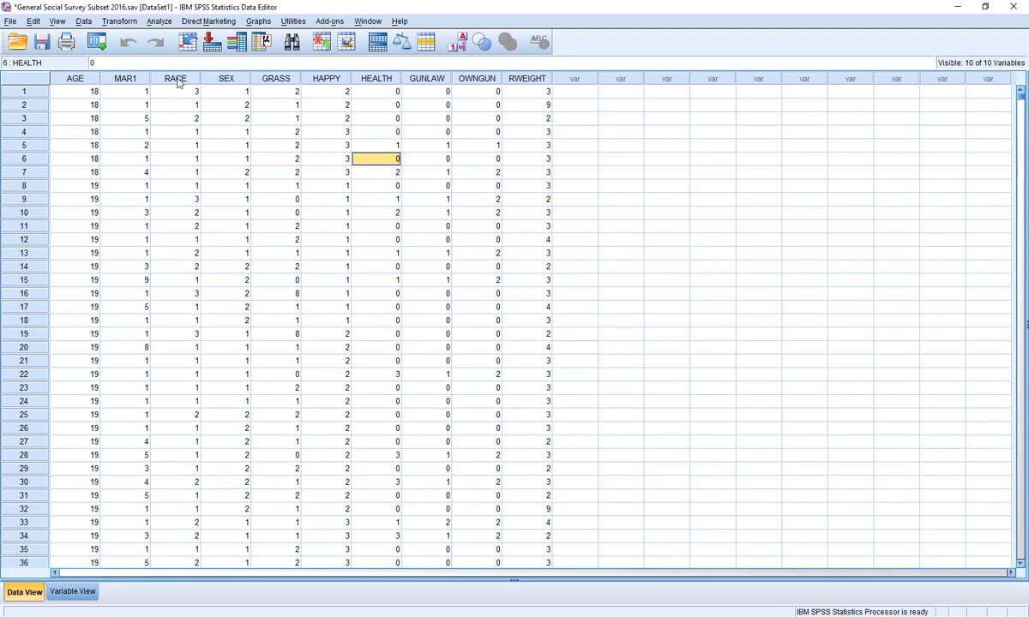
Examine the value labels defined for the RACE variable.
{"action": "left_click", "coordinate": [72, 591]}
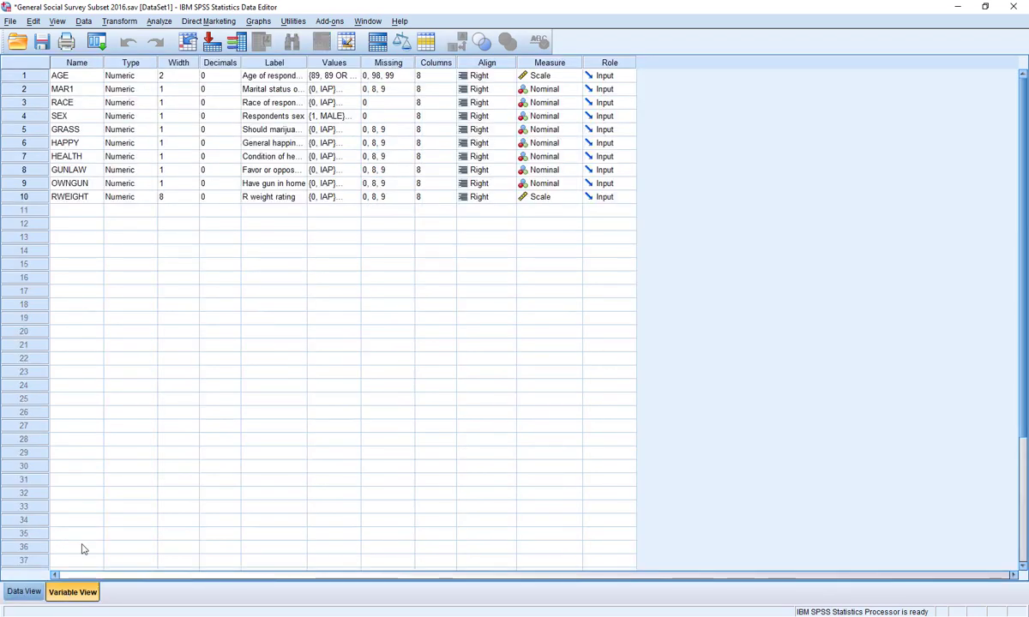
{"action": "left_click", "coordinate": [347, 102]}
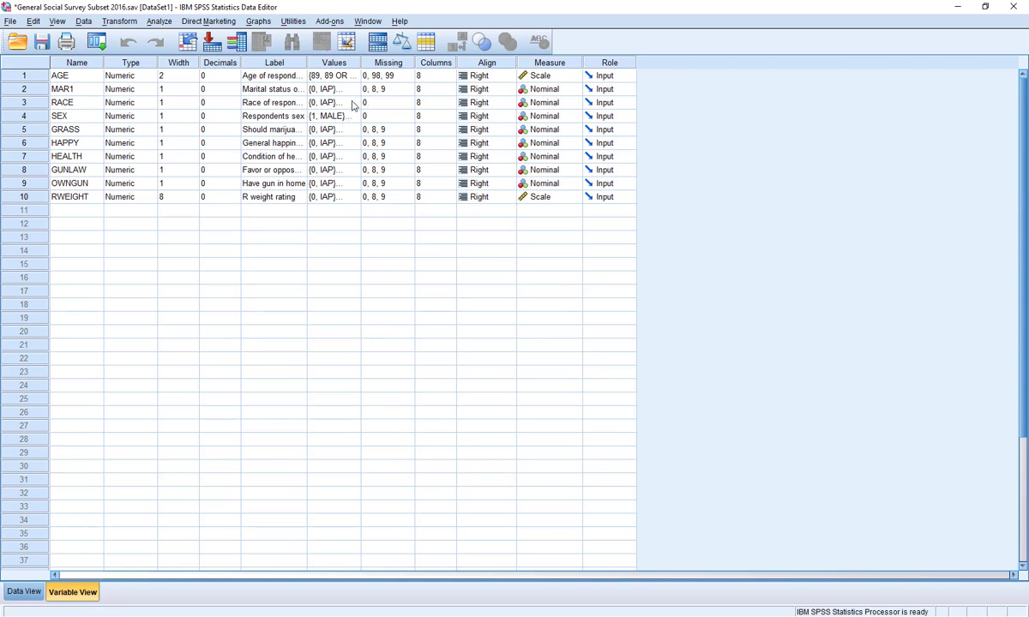
{"action": "left_click", "coordinate": [353, 103]}
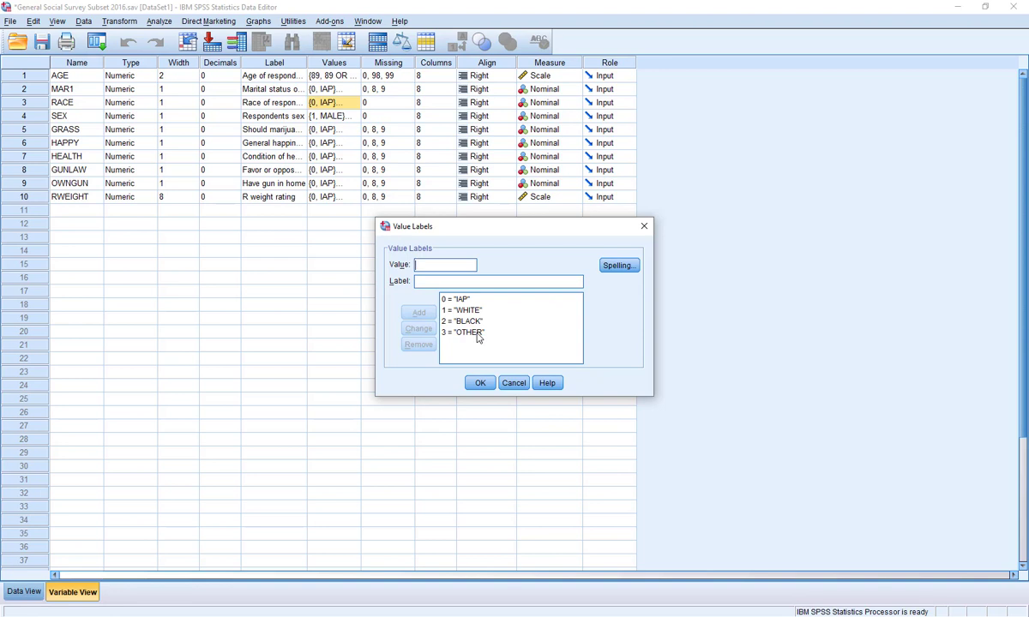
{"action": "left_click", "coordinate": [480, 382]}
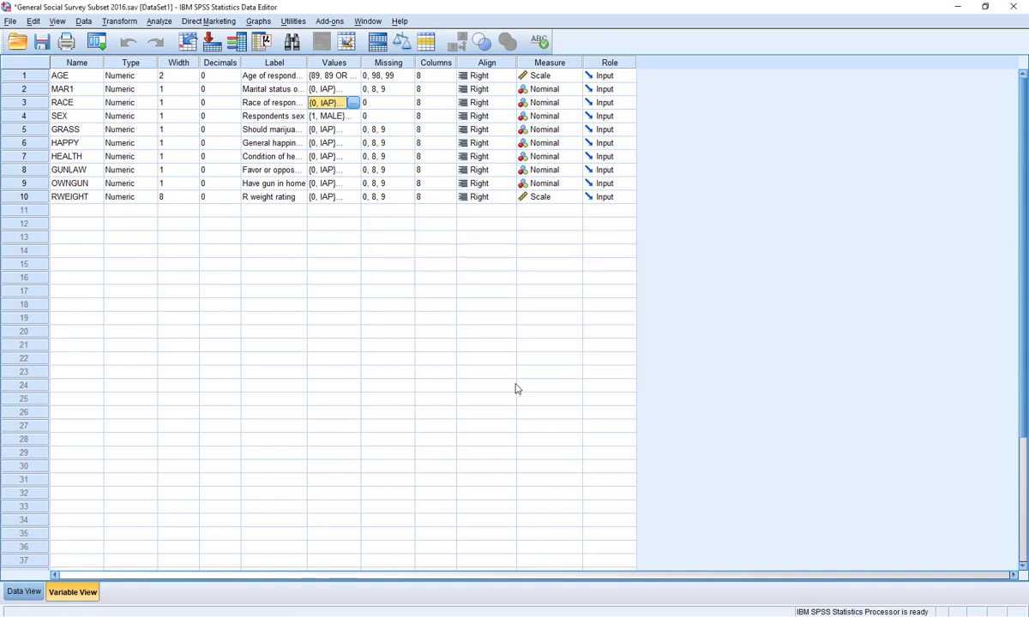
Open the If condition editor in Select Cases and widen it so the full variable labels show.
{"action": "left_click", "coordinate": [83, 20]}
{"action": "left_click", "coordinate": [156, 331]}
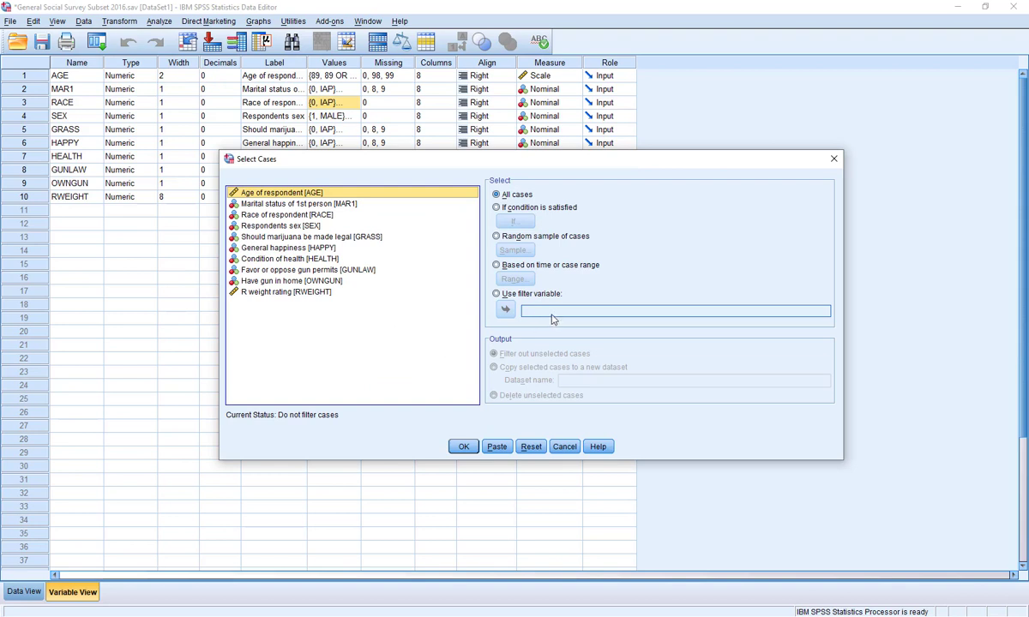
{"action": "left_click", "coordinate": [498, 208]}
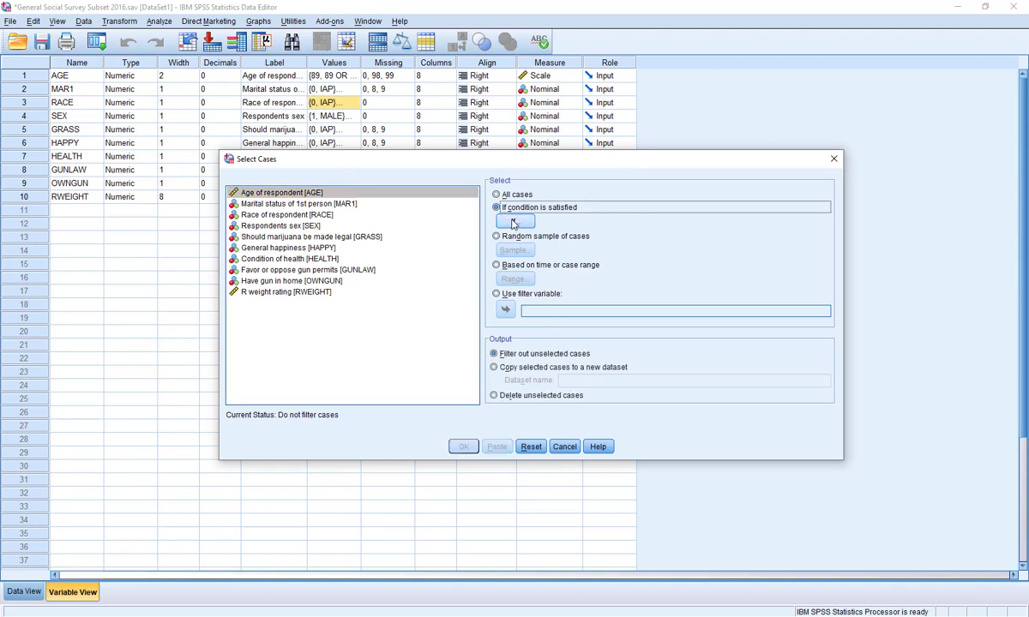
{"action": "left_click", "coordinate": [512, 222]}
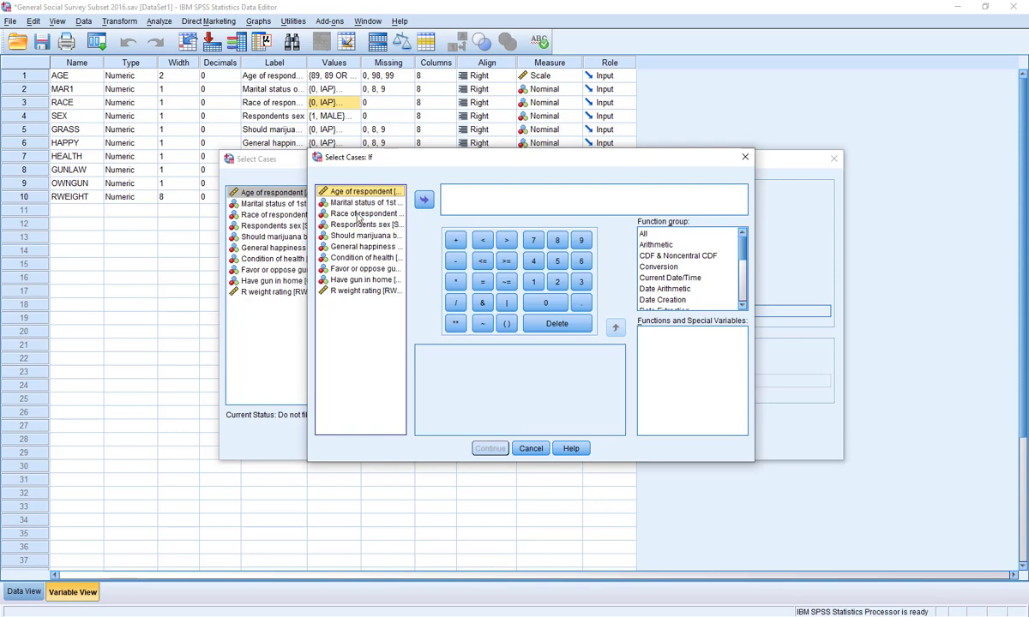
{"action": "left_click_drag", "start_coordinate": [305, 237], "coordinate": [1, 222]}
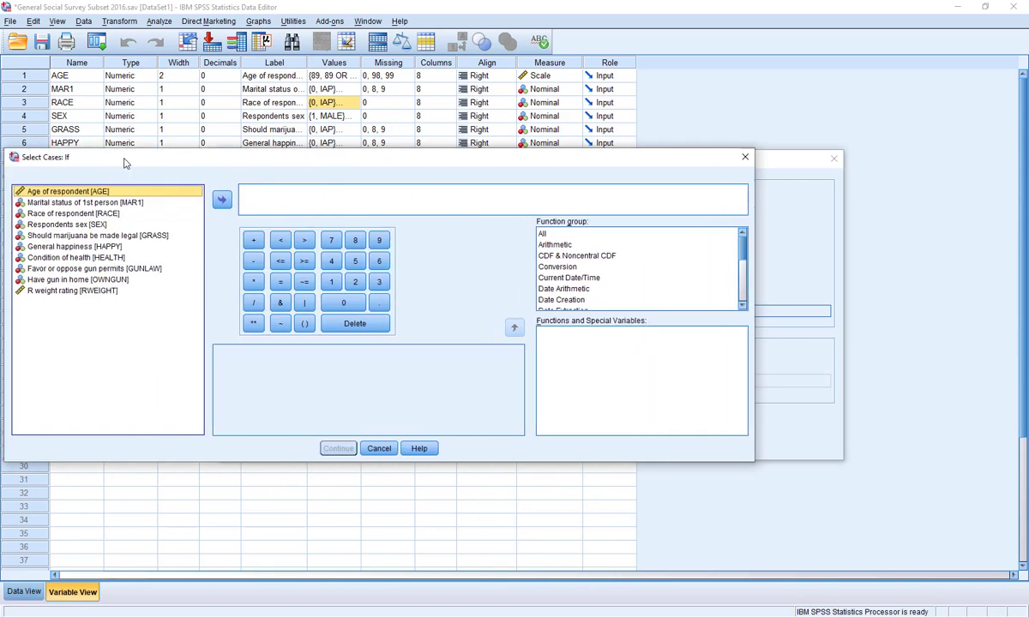
{"action": "left_click_drag", "start_coordinate": [118, 154], "coordinate": [221, 155]}
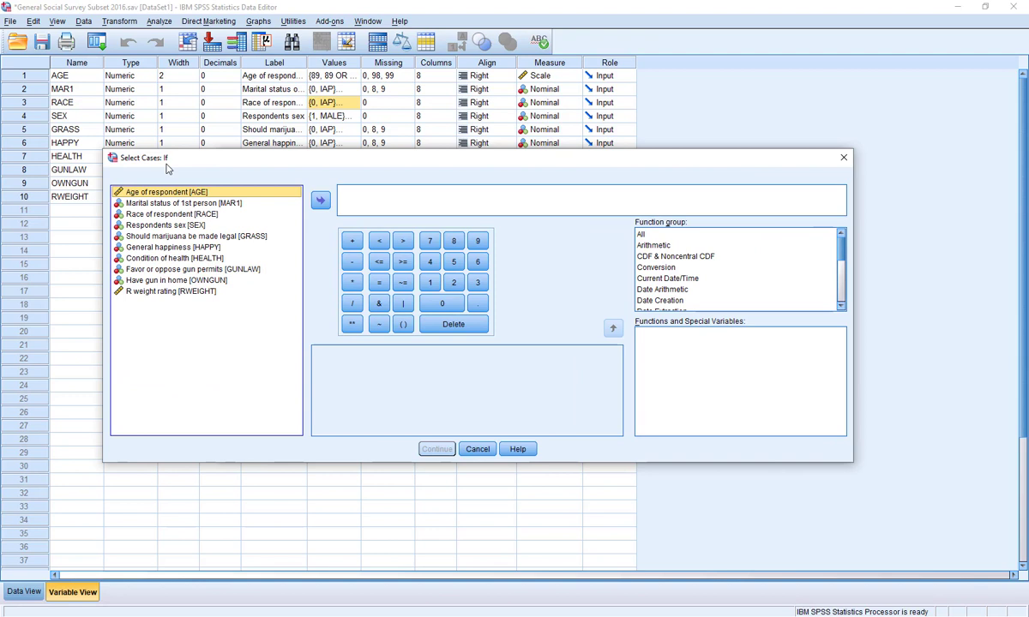
Build the condition RACE = 2 | RACE = 3 and apply it, filtering out unselected cases.
{"action": "left_click", "coordinate": [172, 213]}
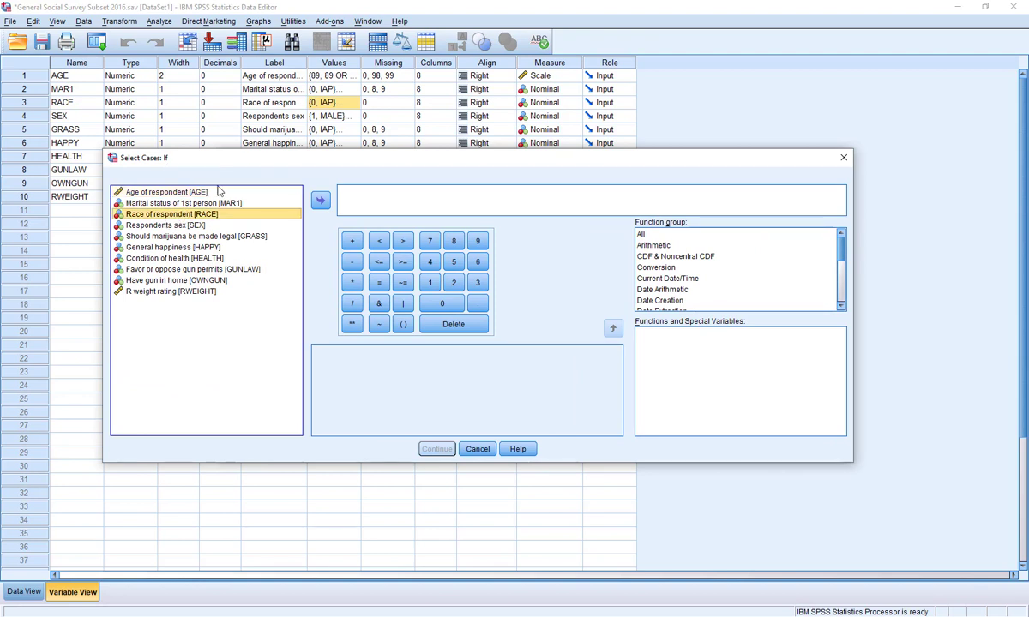
{"action": "left_click", "coordinate": [321, 201]}
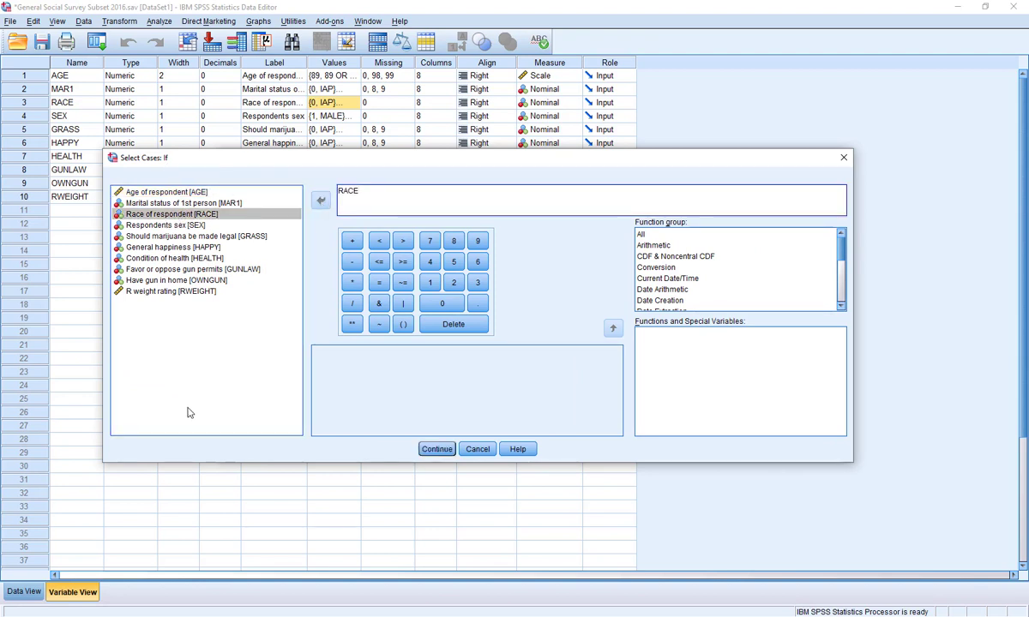
{"action": "left_click", "coordinate": [378, 282]}
{"action": "left_click", "coordinate": [454, 282]}
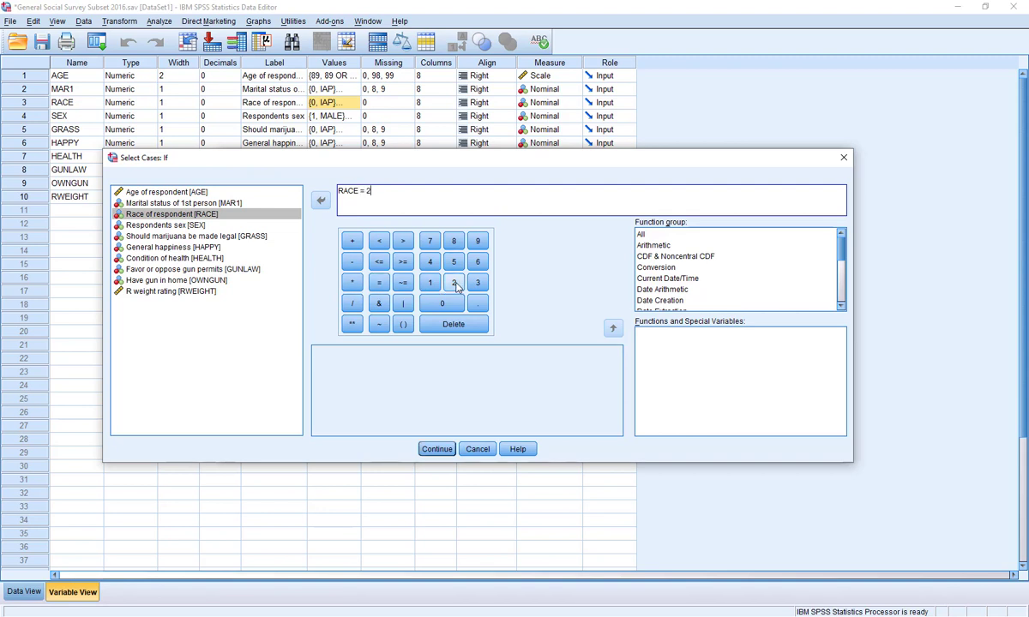
{"action": "left_click", "coordinate": [403, 302]}
{"action": "left_click", "coordinate": [405, 304]}
{"action": "double_click", "coordinate": [217, 217]}
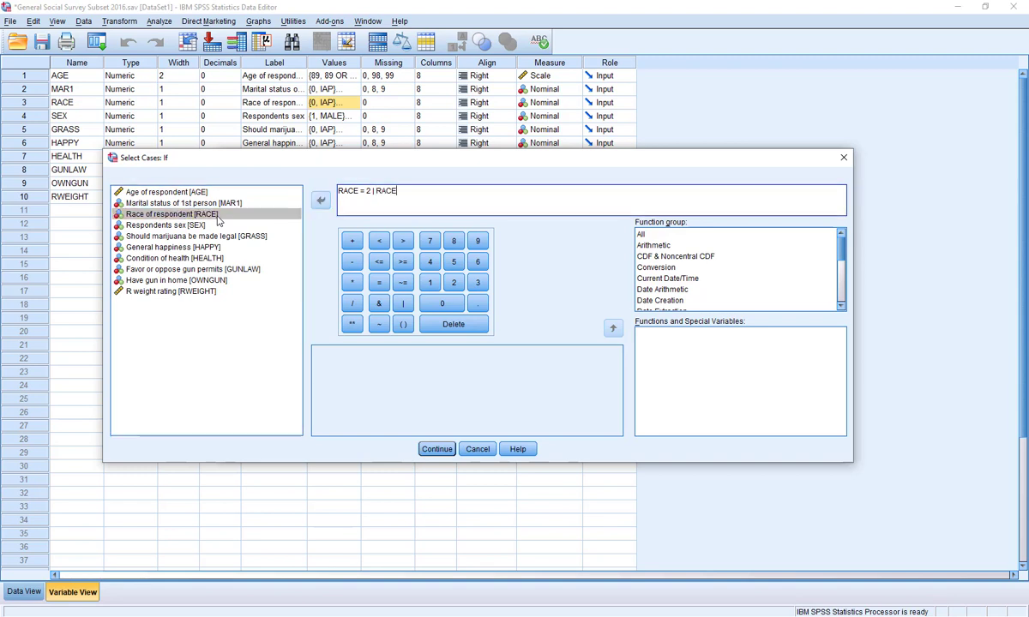
{"action": "left_click", "coordinate": [379, 282]}
{"action": "left_click", "coordinate": [477, 283]}
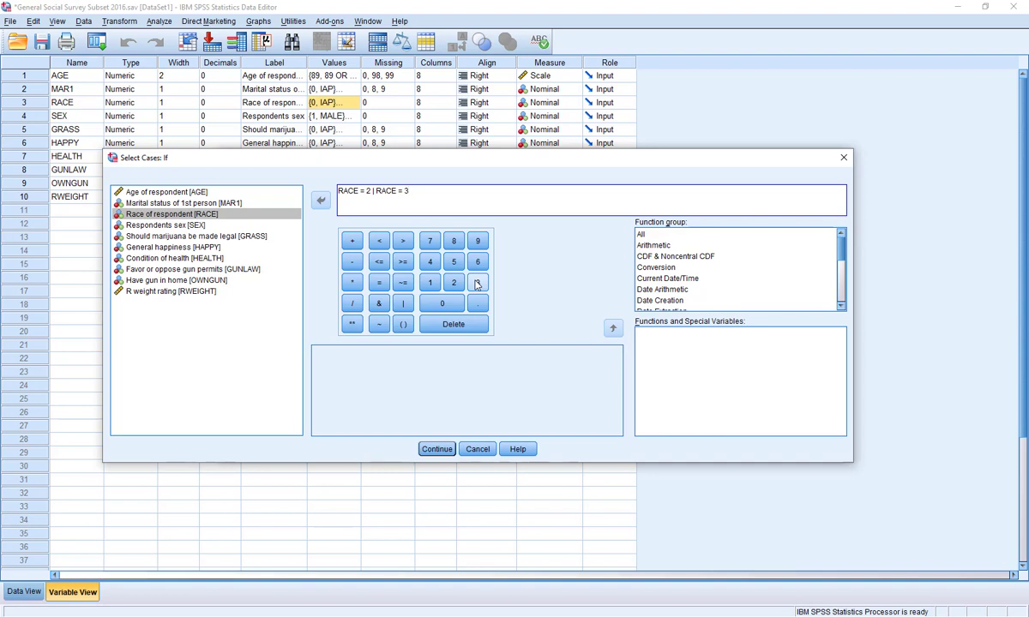
{"action": "left_click", "coordinate": [431, 449]}
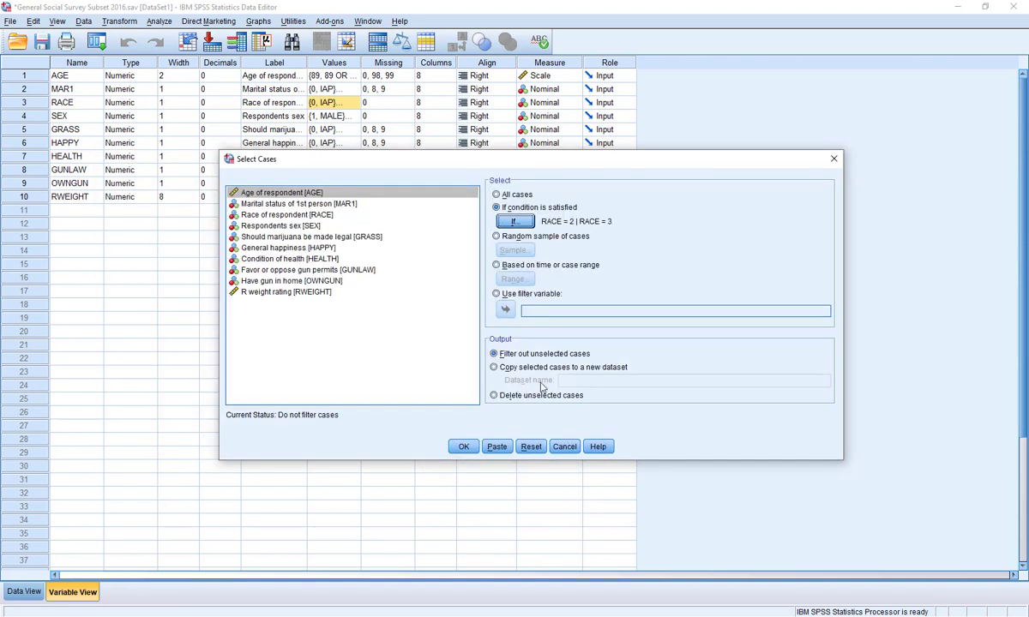
{"action": "left_click", "coordinate": [463, 446]}
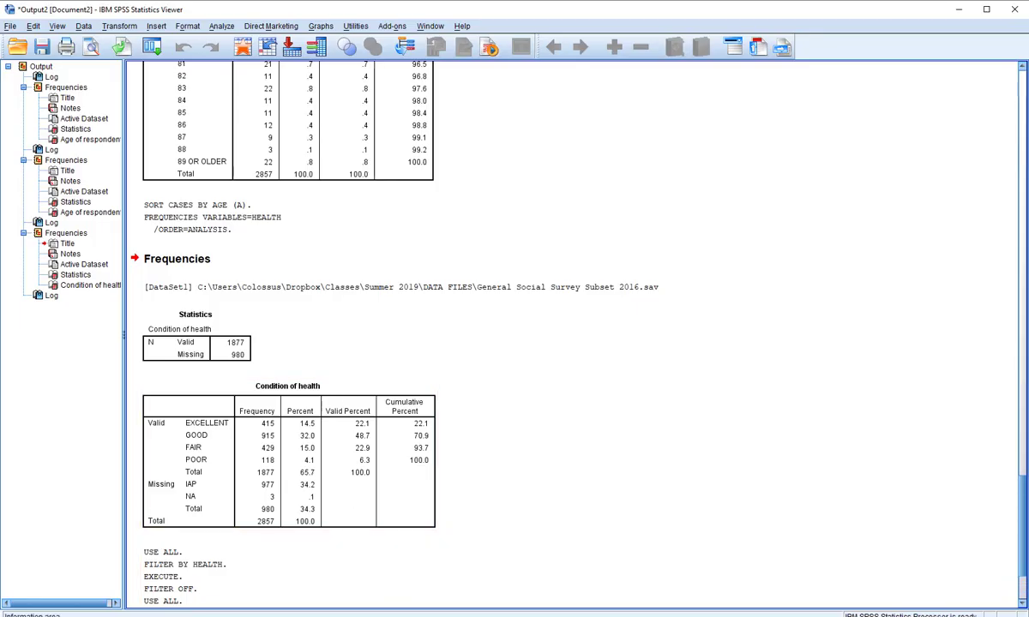
Return to the data rows and check the RACE values of the crossed-out cases.
{"action": "left_click", "coordinate": [329, 551]}
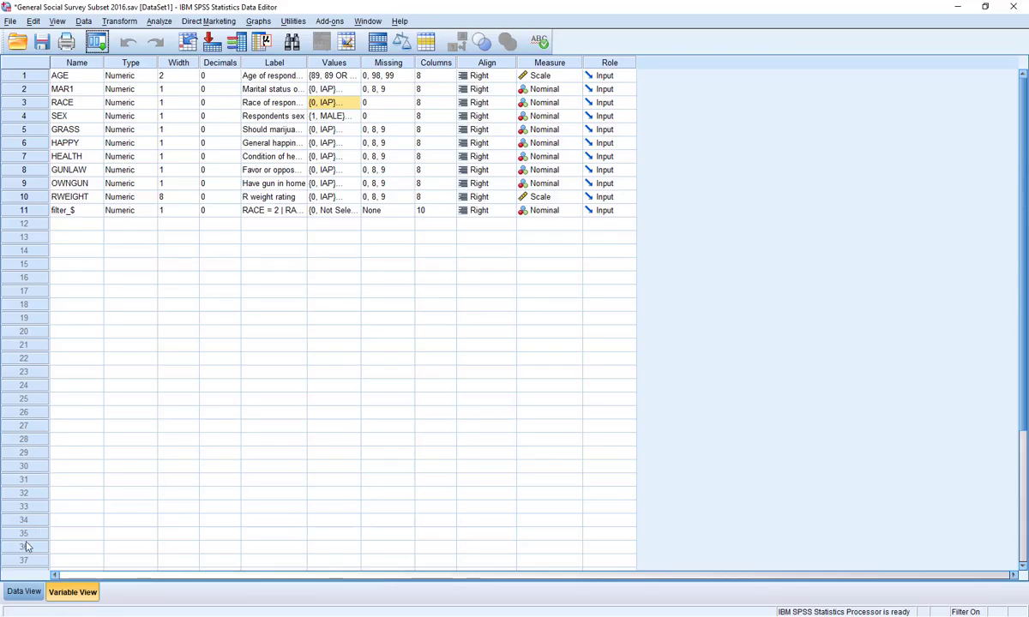
{"action": "left_click", "coordinate": [24, 592]}
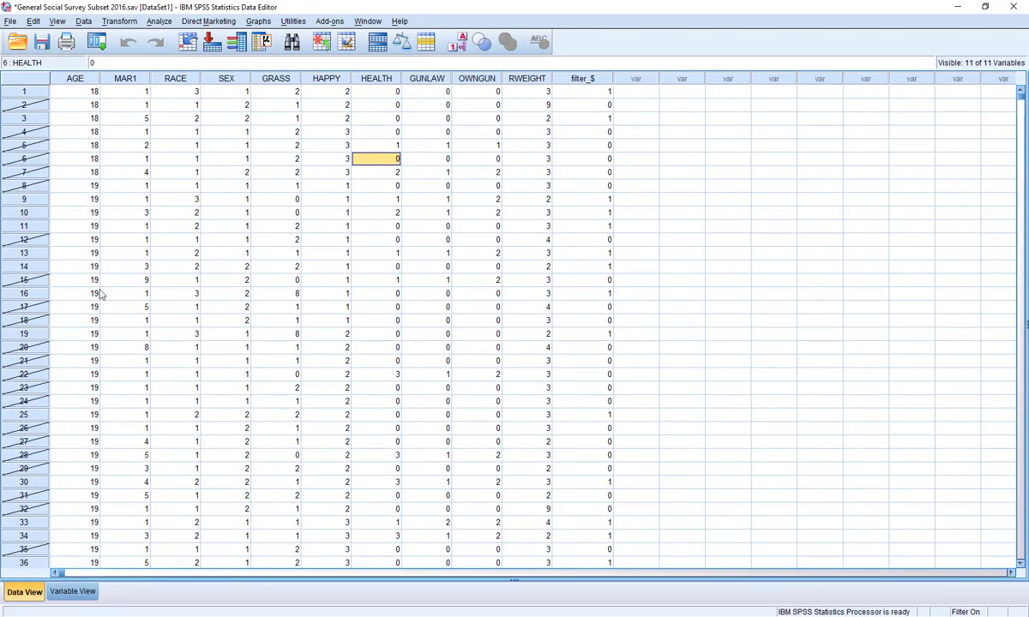
{"action": "left_click", "coordinate": [191, 110]}
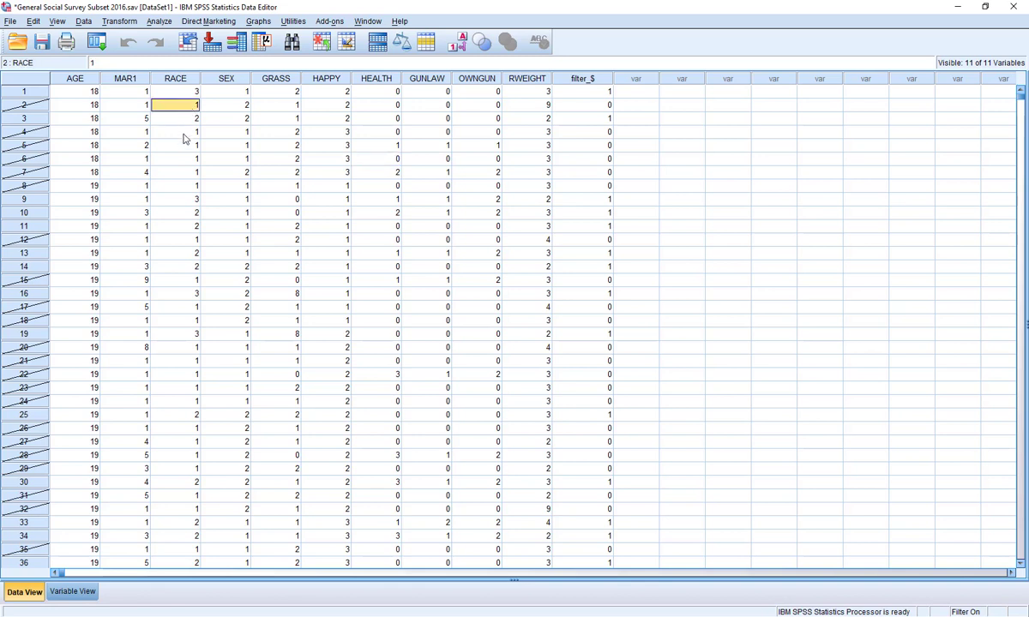
{"action": "left_click_drag", "start_coordinate": [176, 129], "coordinate": [181, 178]}
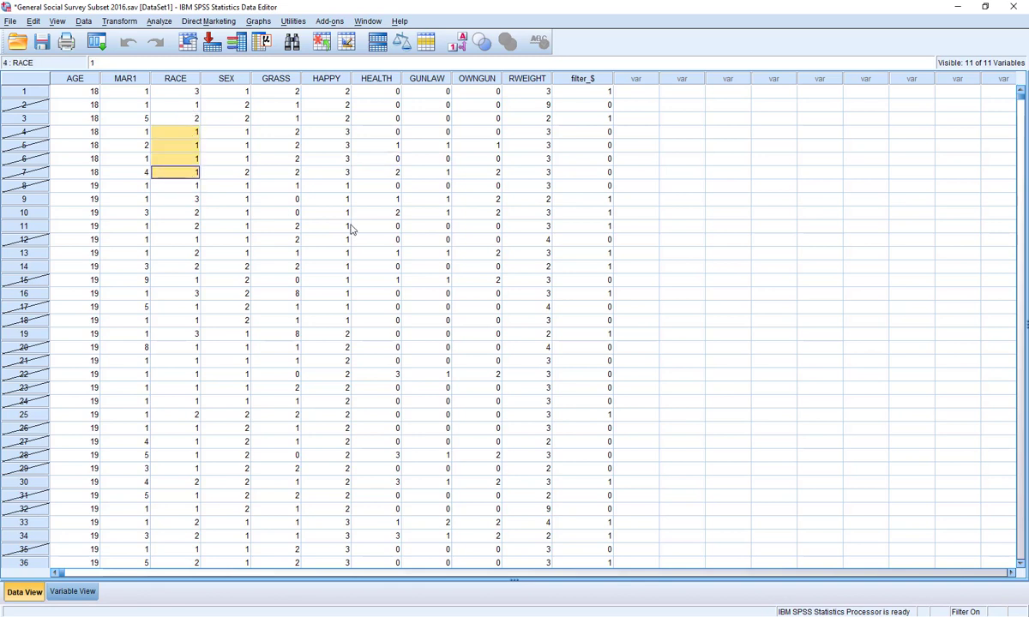
Run Frequencies for Race of respondent [RACE] in place of HEALTH, then return to the data editor.
{"action": "left_click", "coordinate": [167, 23]}
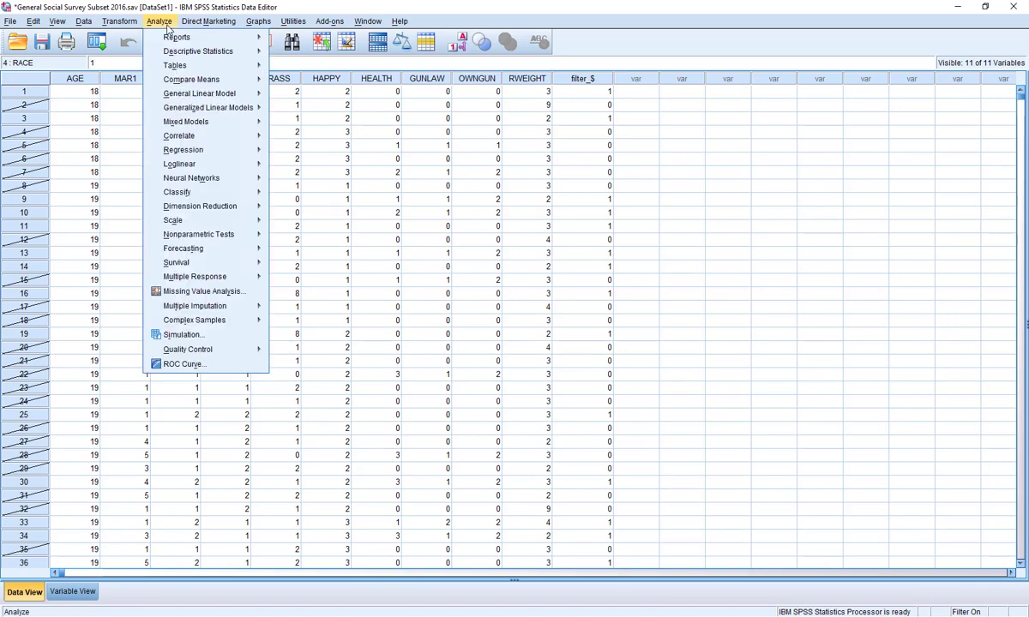
{"action": "mouse_move", "coordinate": [229, 54]}
{"action": "left_click", "coordinate": [296, 54]}
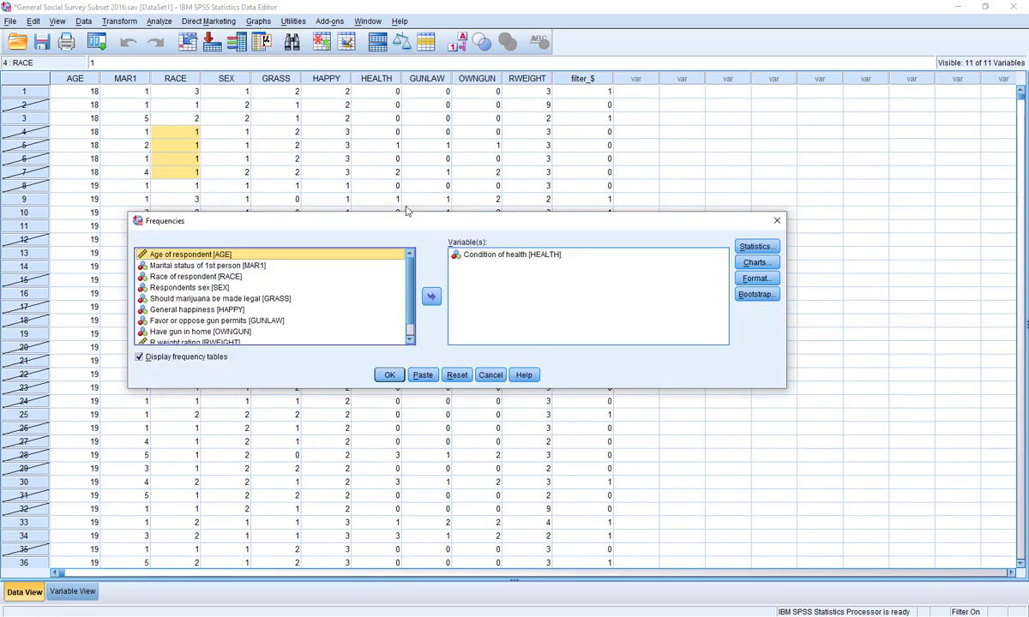
{"action": "left_click", "coordinate": [467, 252]}
{"action": "left_click", "coordinate": [430, 296]}
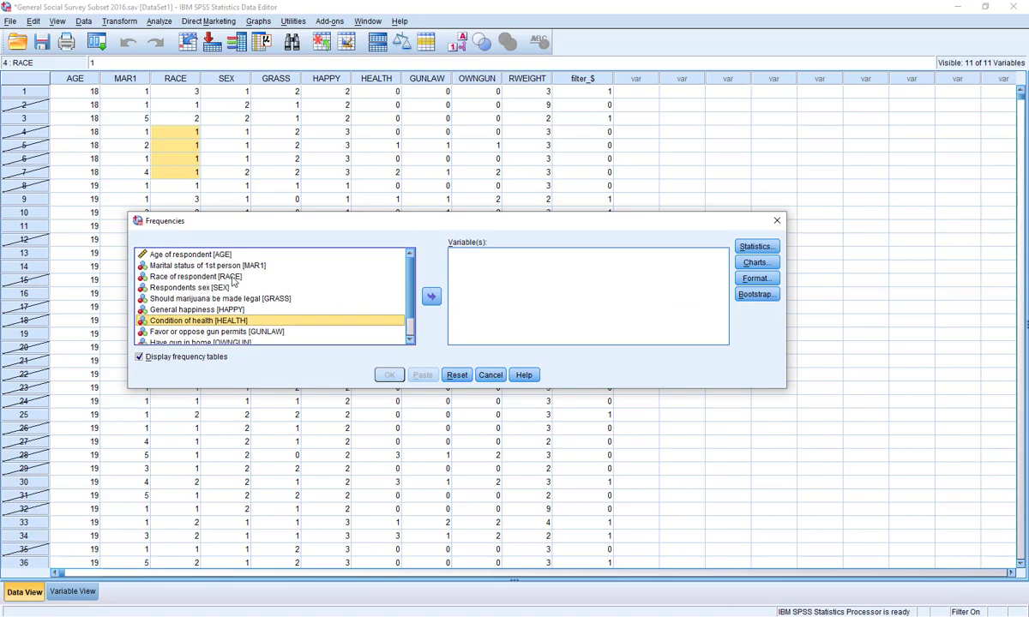
{"action": "double_click", "coordinate": [364, 276]}
{"action": "left_click", "coordinate": [389, 375]}
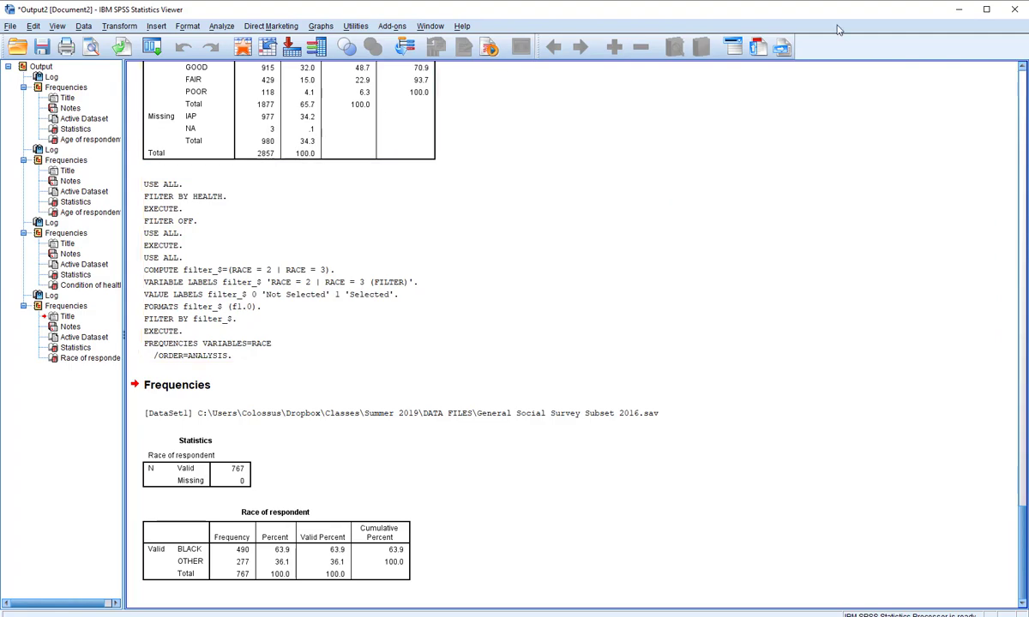
{"action": "key", "text": "alt+Tab"}
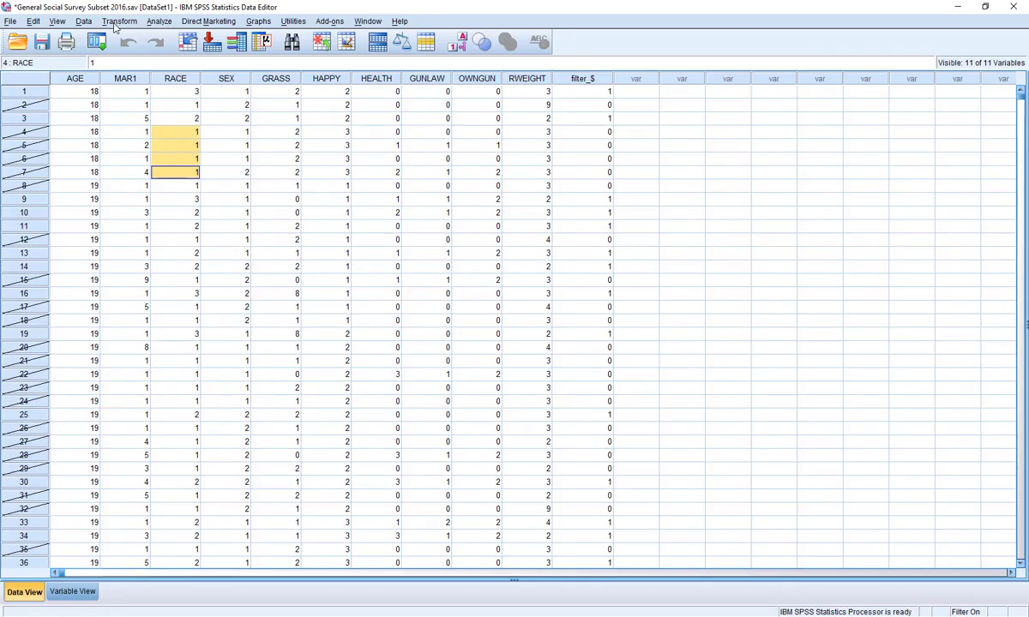
Replace the Select Cases condition with AGE >= 45 and apply it, filtering out unselected cases.
{"action": "left_click", "coordinate": [83, 21]}
{"action": "left_click", "coordinate": [158, 310]}
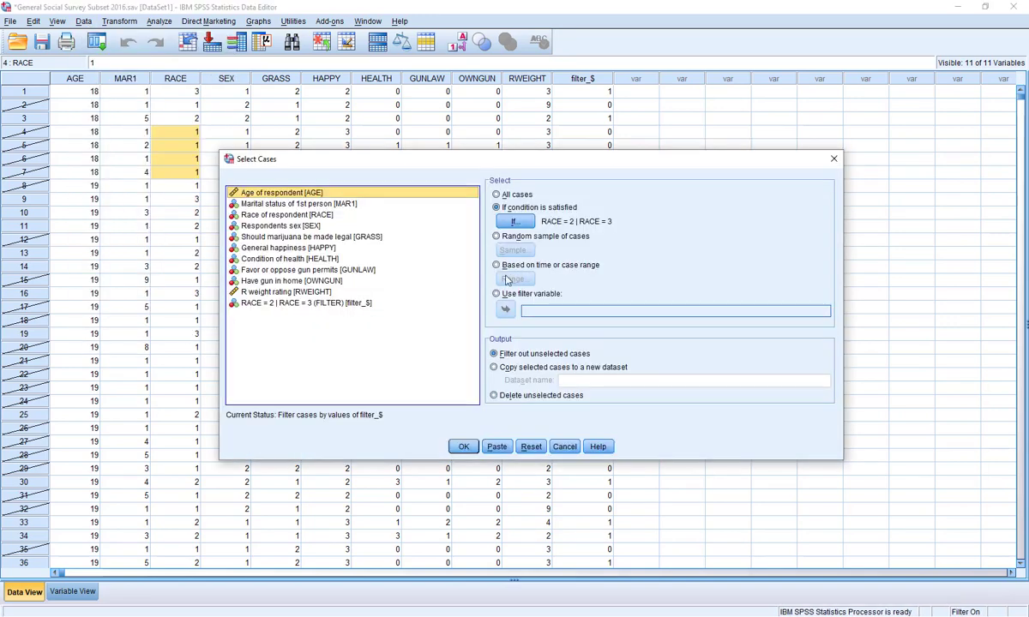
{"action": "left_click", "coordinate": [513, 221]}
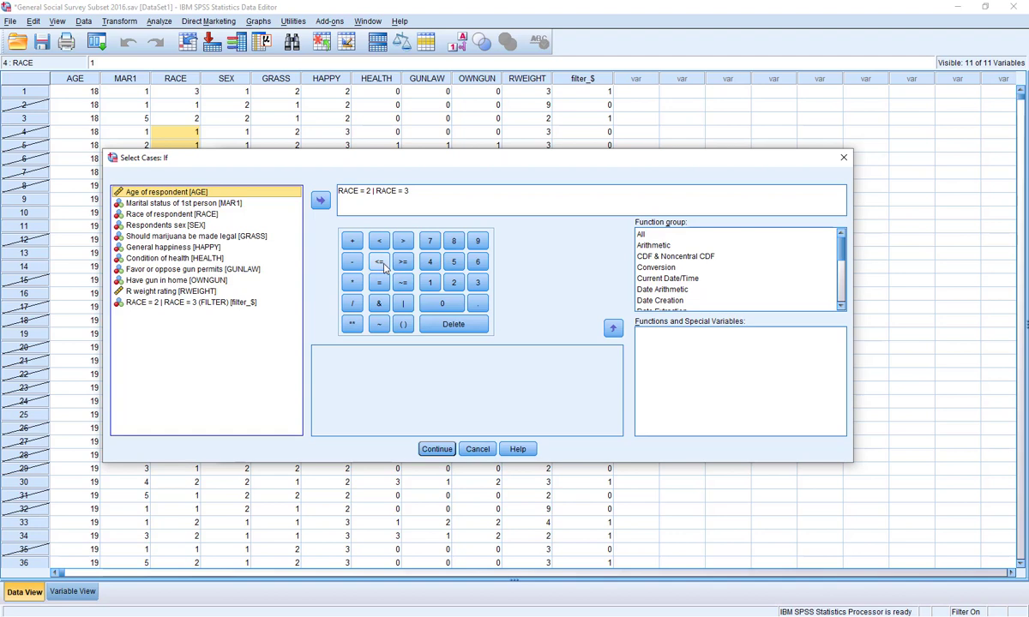
{"action": "left_click_drag", "start_coordinate": [412, 190], "coordinate": [296, 189]}
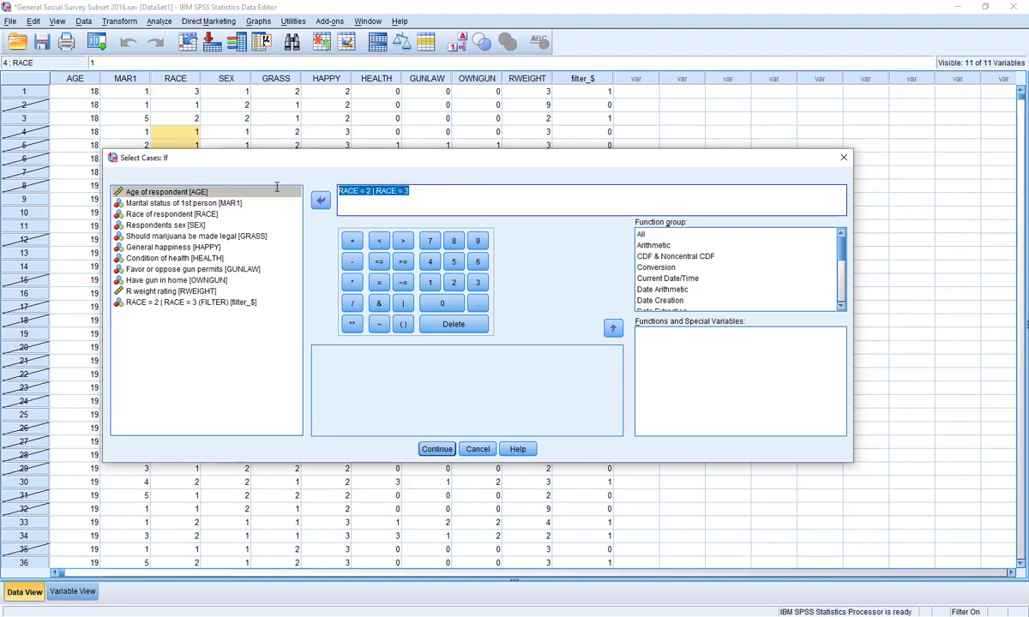
{"action": "key", "text": "BackSpace"}
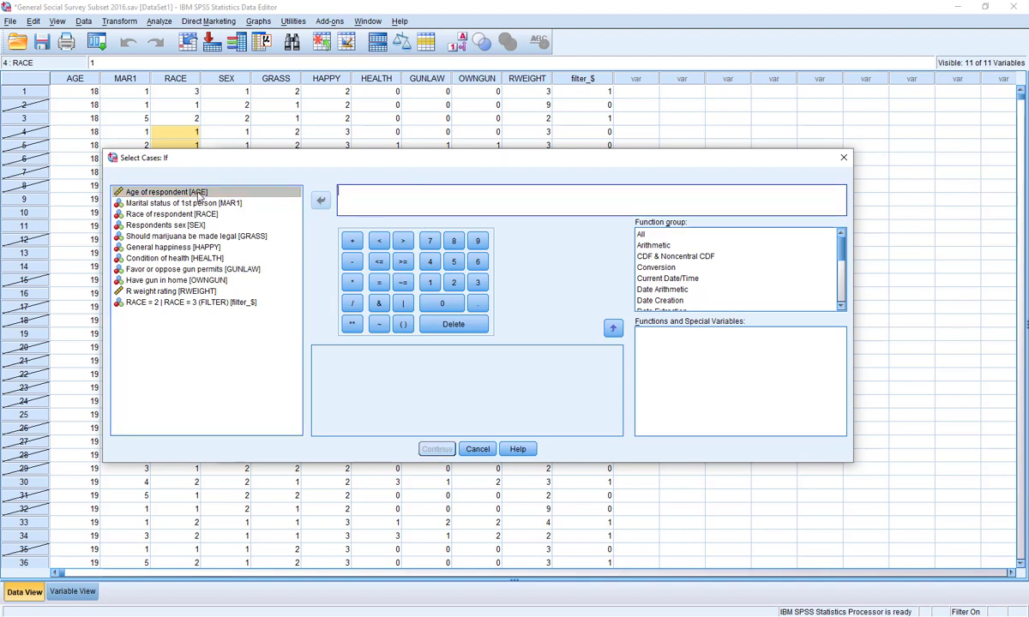
{"action": "type", "text": "AGE"}
{"action": "left_click", "coordinate": [402, 262]}
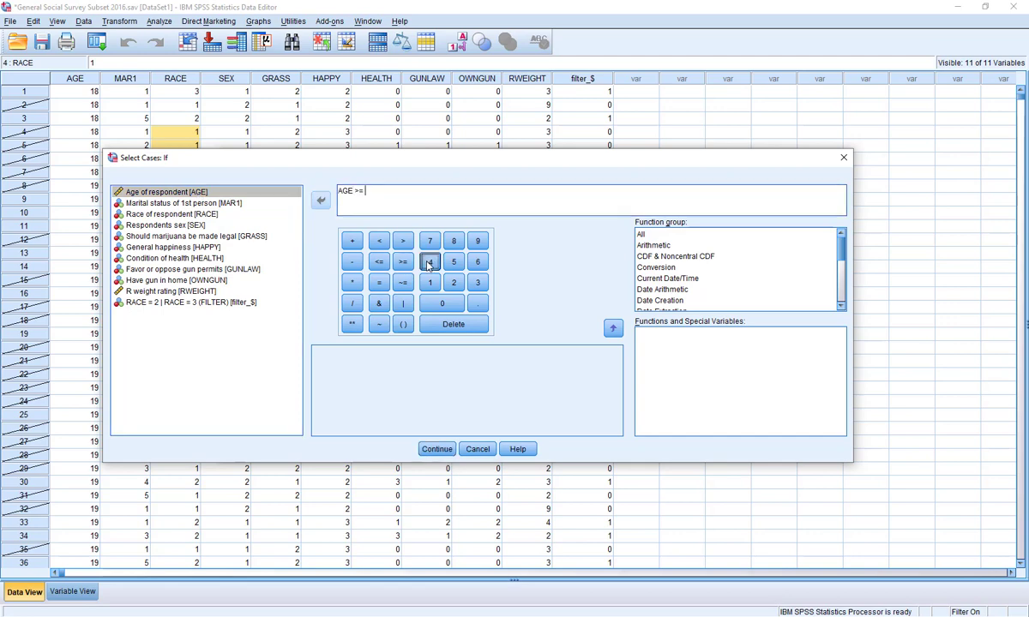
{"action": "left_click", "coordinate": [429, 261]}
{"action": "left_click", "coordinate": [454, 264]}
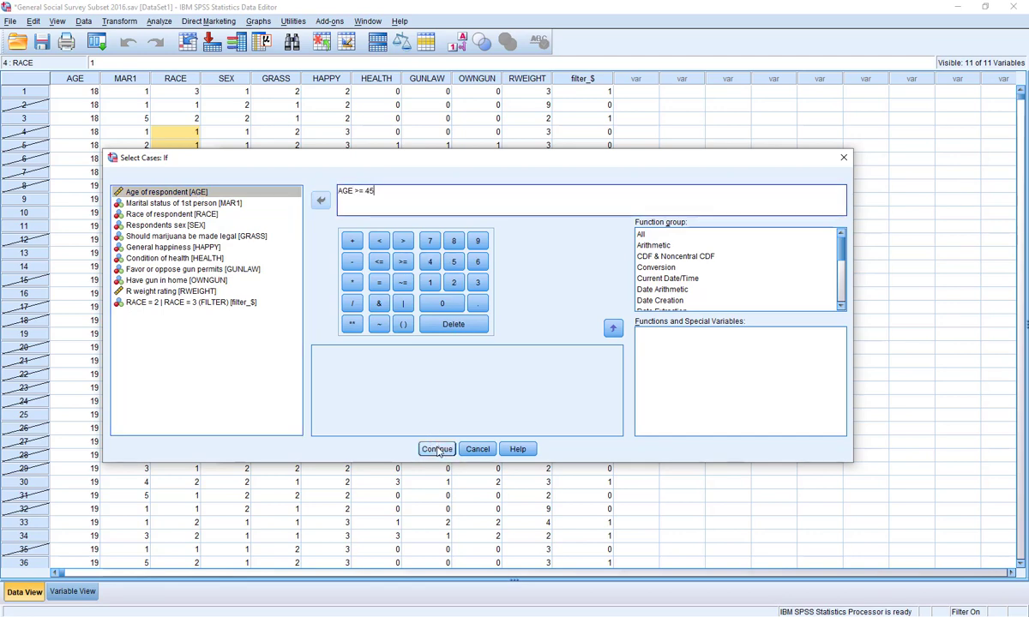
{"action": "left_click", "coordinate": [436, 449]}
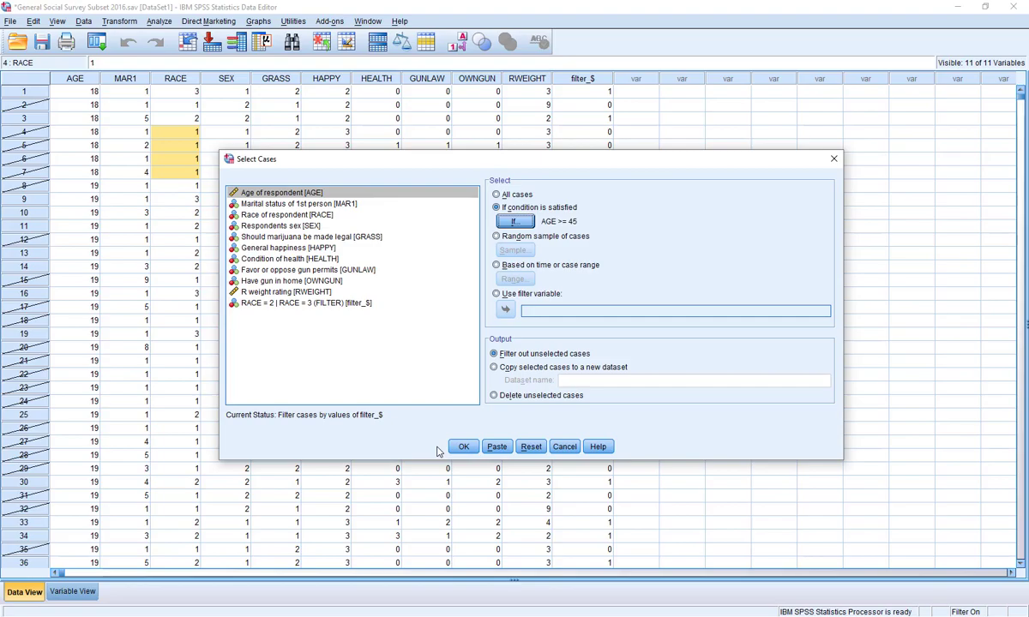
{"action": "left_click", "coordinate": [463, 446]}
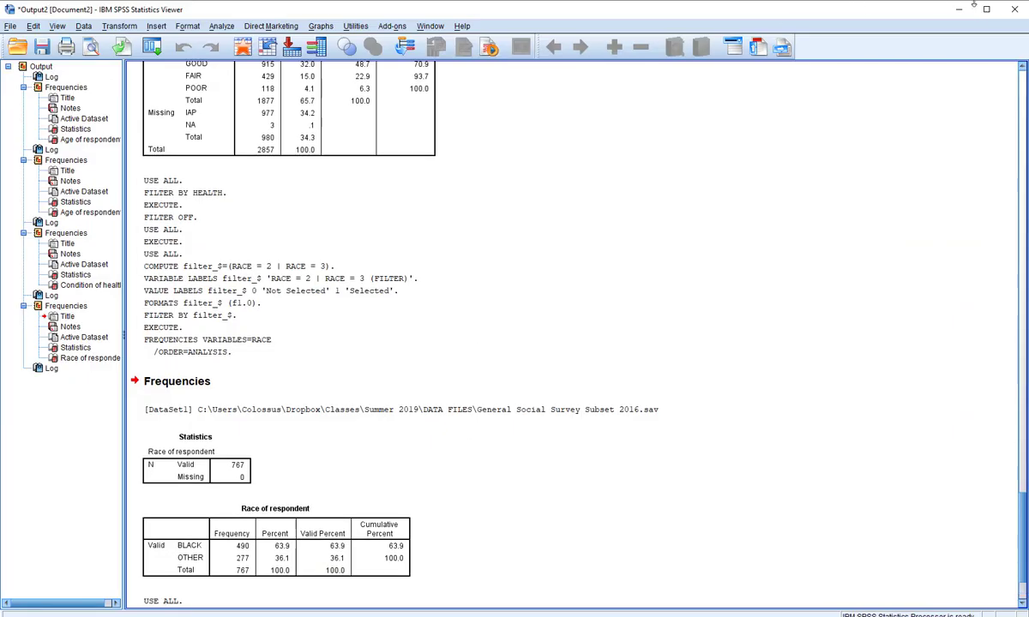
Return to the data rows and examine where the crossed-out cases end in the AGE-sorted data.
{"action": "key", "text": "alt+Tab"}
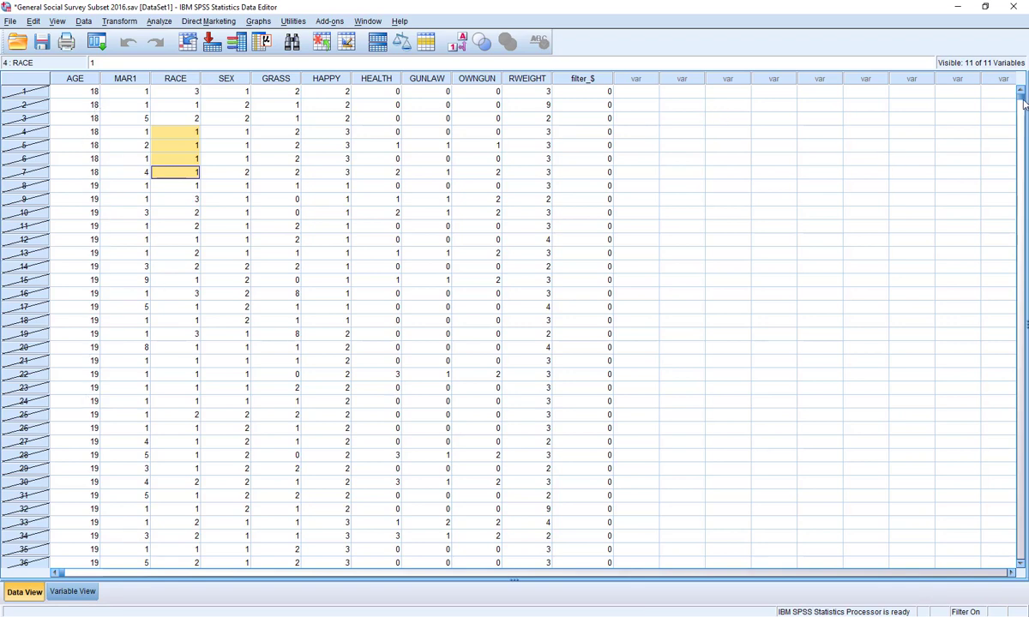
{"action": "left_click_drag", "start_coordinate": [1020, 94], "coordinate": [1020, 296]}
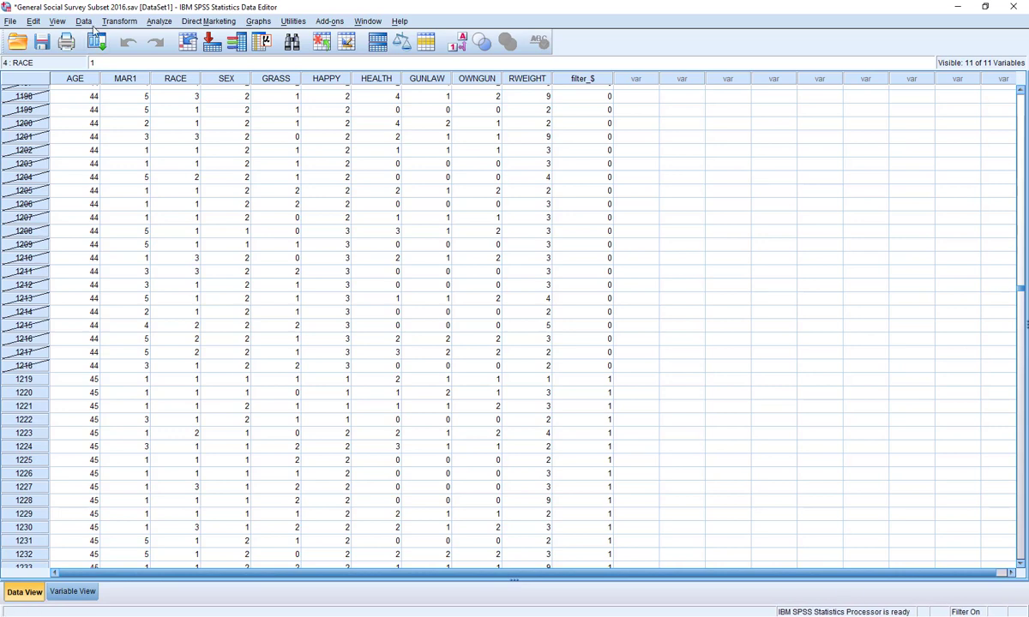
Try to copy the cases meeting AGE >= 45 to a new dataset named "older than 44" with Select Cases.
{"action": "left_click", "coordinate": [84, 21]}
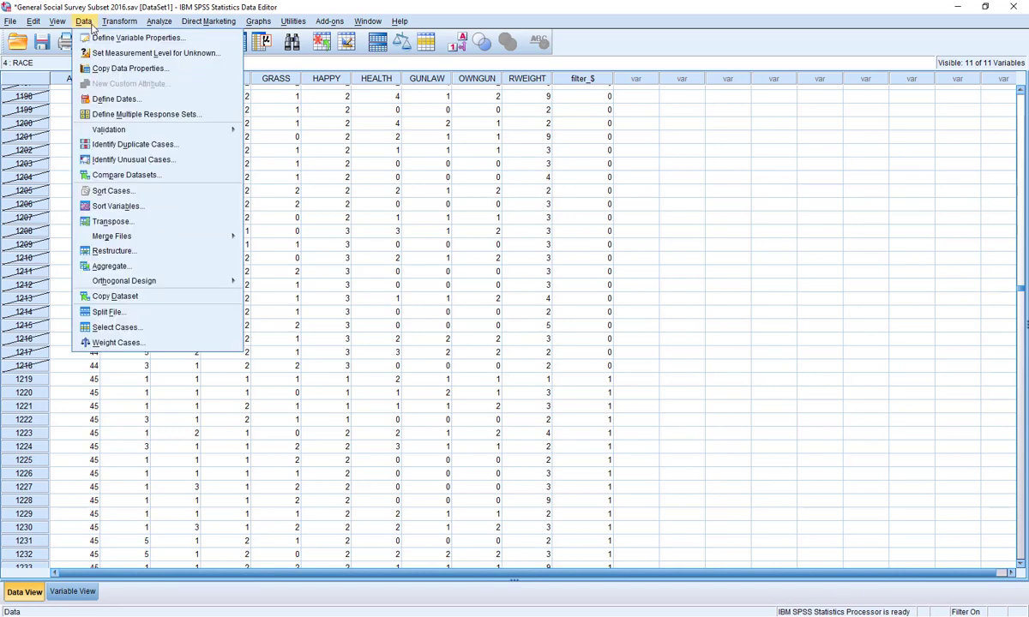
{"action": "left_click", "coordinate": [176, 328]}
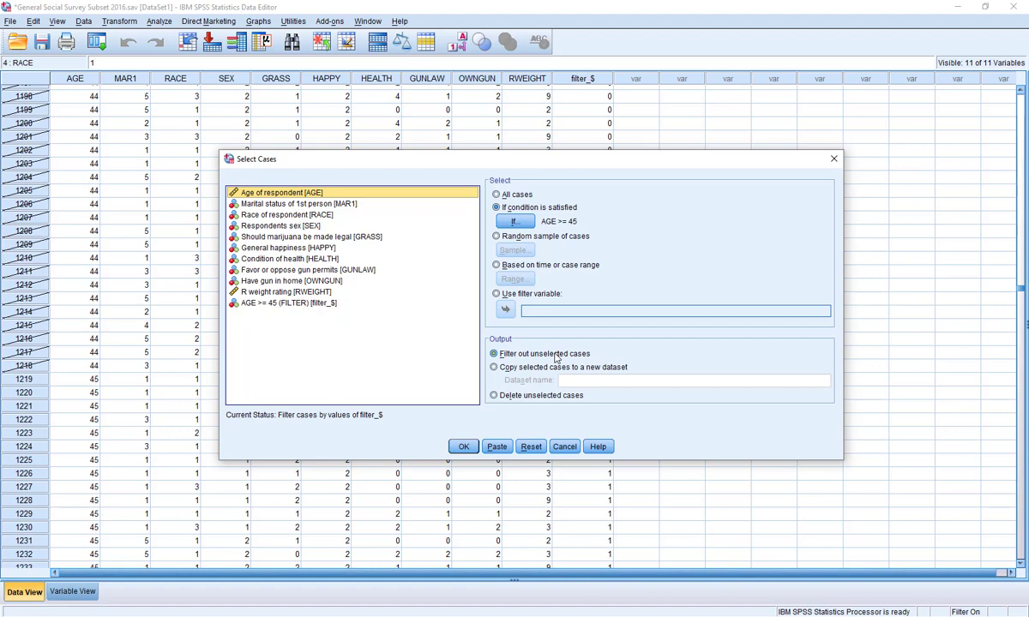
{"action": "left_click", "coordinate": [590, 80]}
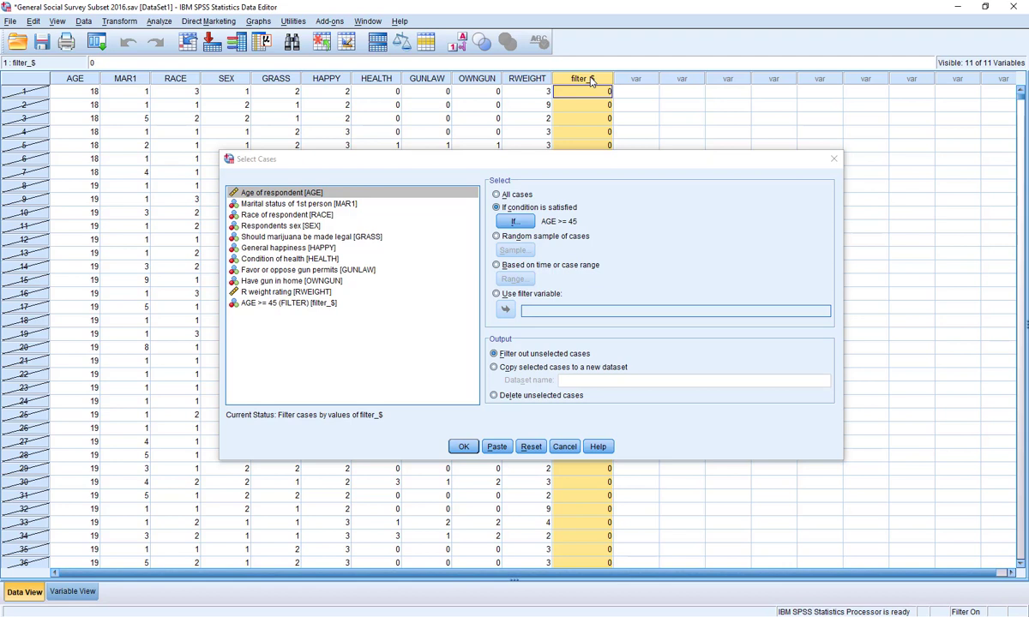
{"action": "left_click", "coordinate": [497, 369]}
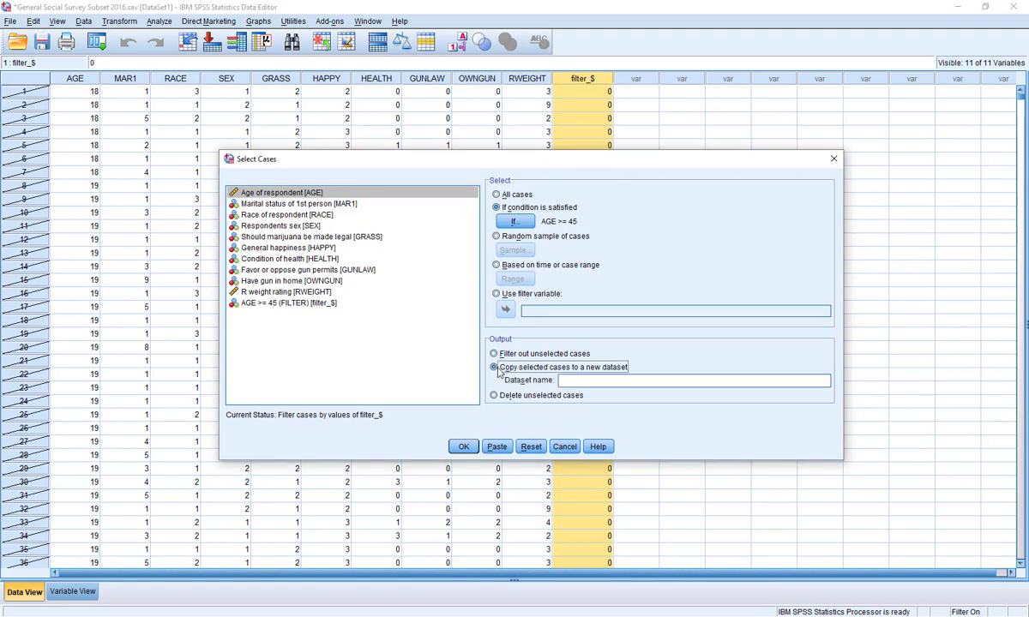
{"action": "left_click", "coordinate": [606, 382]}
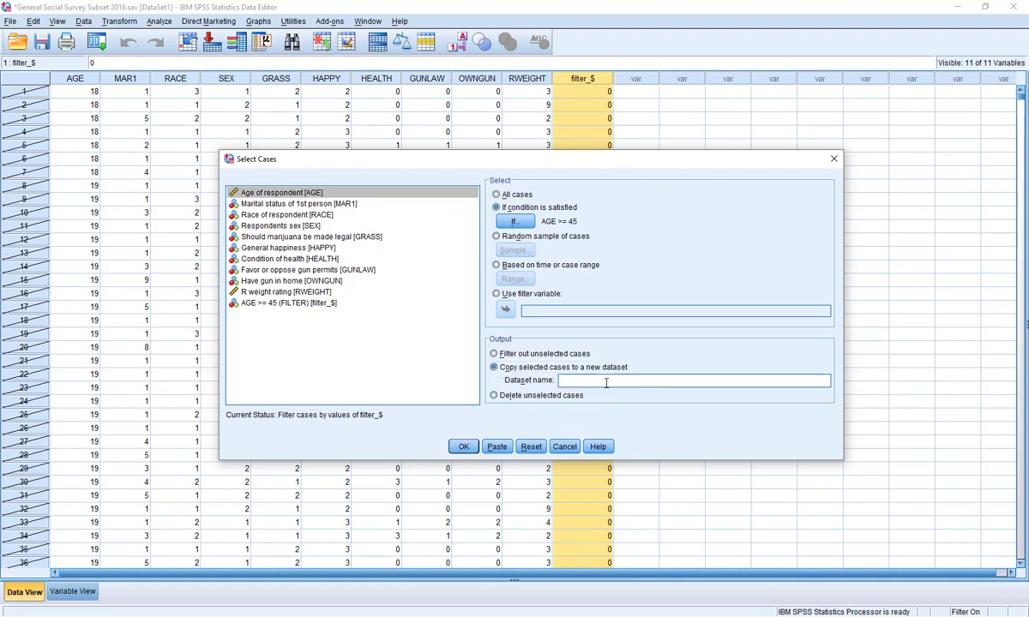
{"action": "type", "text": "older than 44"}
{"action": "left_click", "coordinate": [458, 449]}
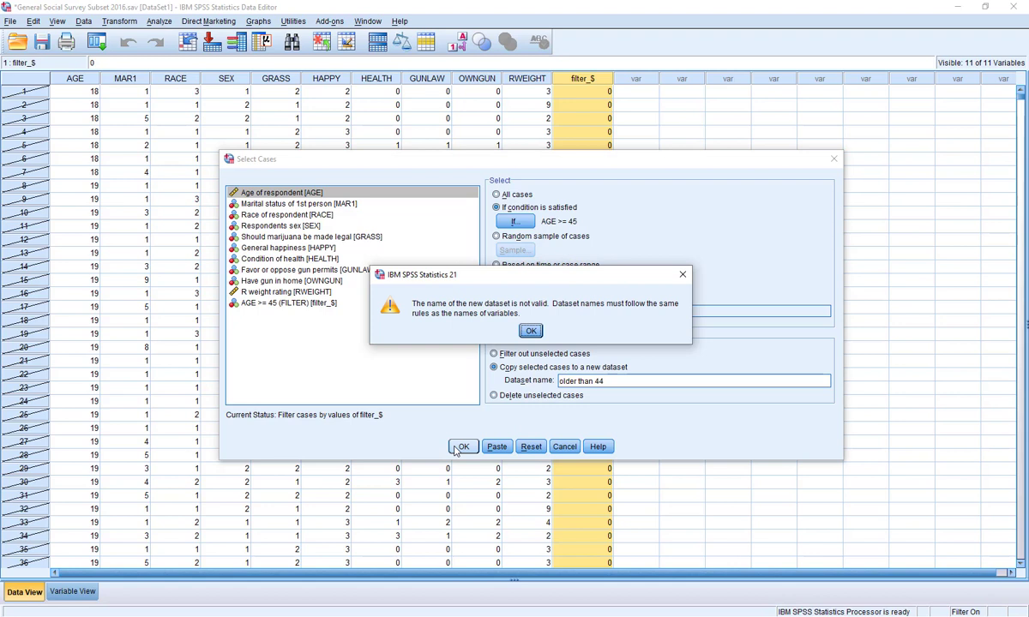
{"action": "left_click", "coordinate": [530, 331]}
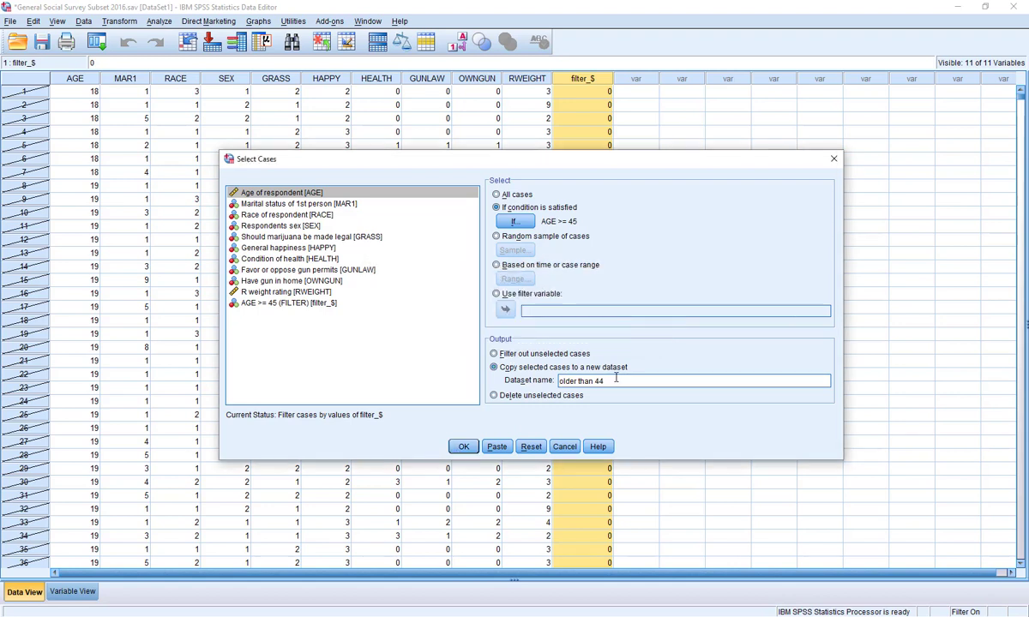
Set the new dataset's name to older_than_44, run the case copy and return to the data editor.
{"action": "type", "text": "older_than_44"}
{"action": "left_click", "coordinate": [463, 447]}
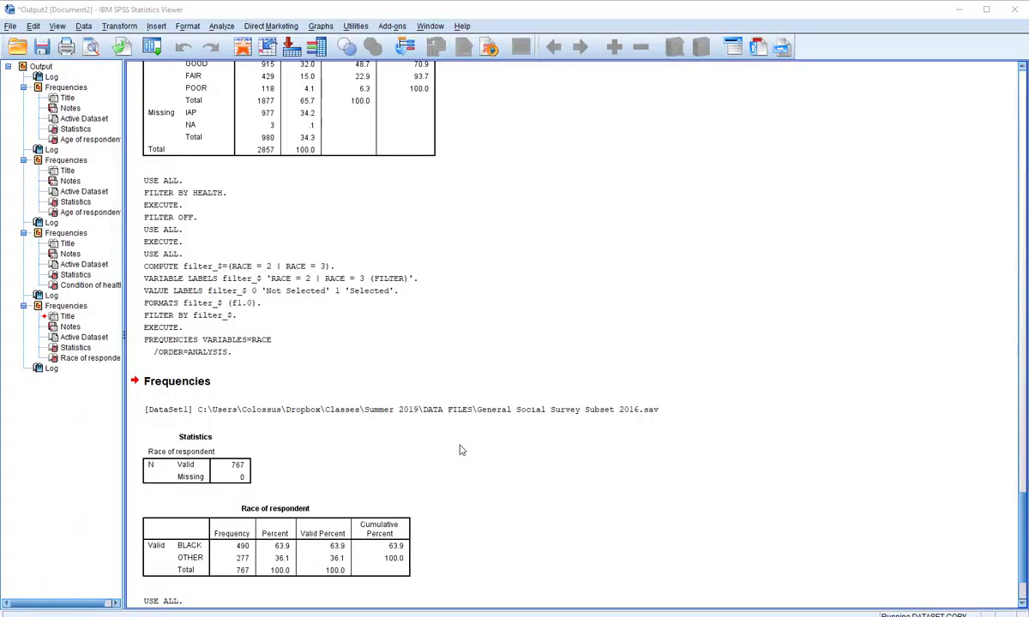
{"action": "key", "text": "alt+Tab"}
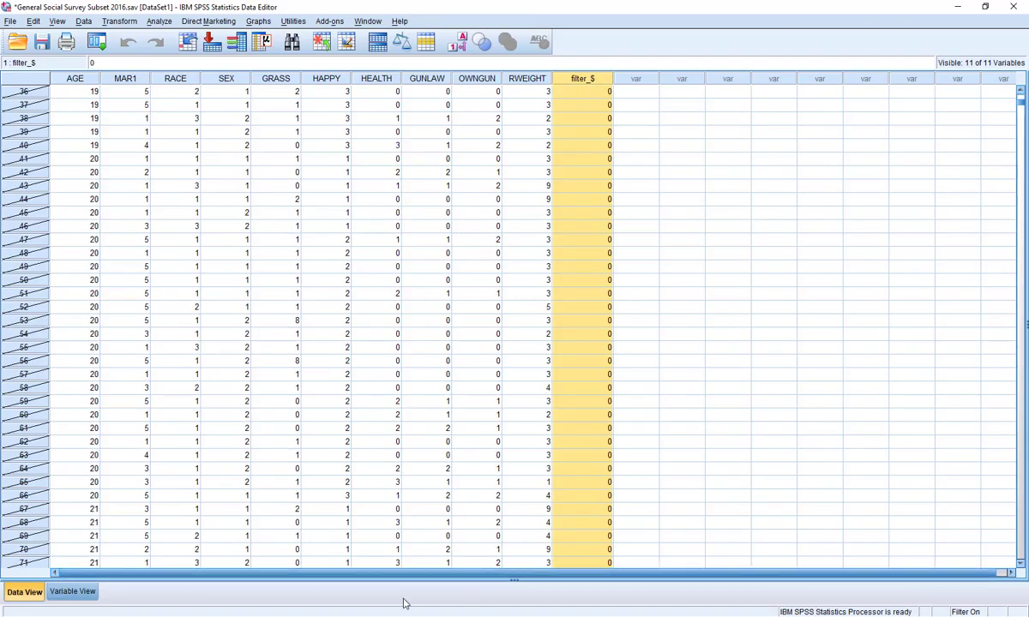
Examine the older_than_44 dataset from its first to its last case, and close it without saving.
{"action": "mouse_move", "coordinate": [377, 616]}
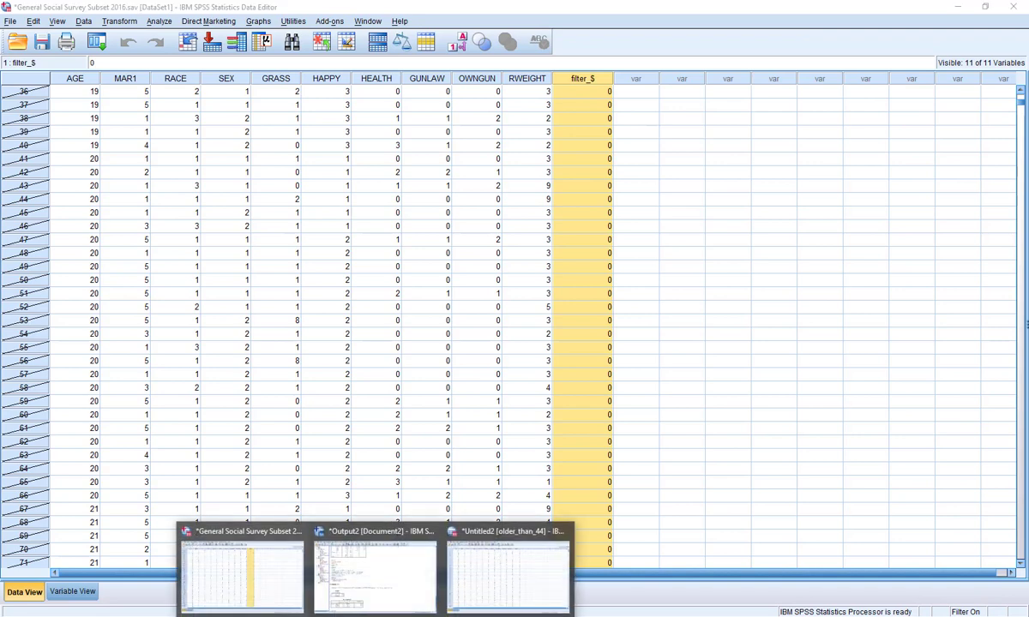
{"action": "left_click", "coordinate": [491, 561]}
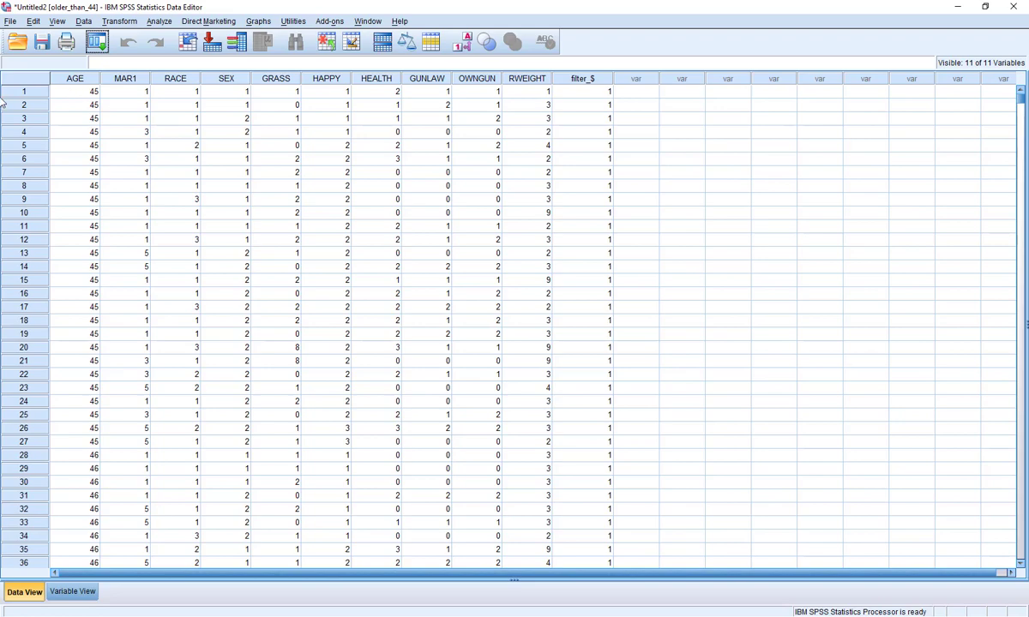
{"action": "left_click_drag", "start_coordinate": [1022, 114], "coordinate": [1019, 523]}
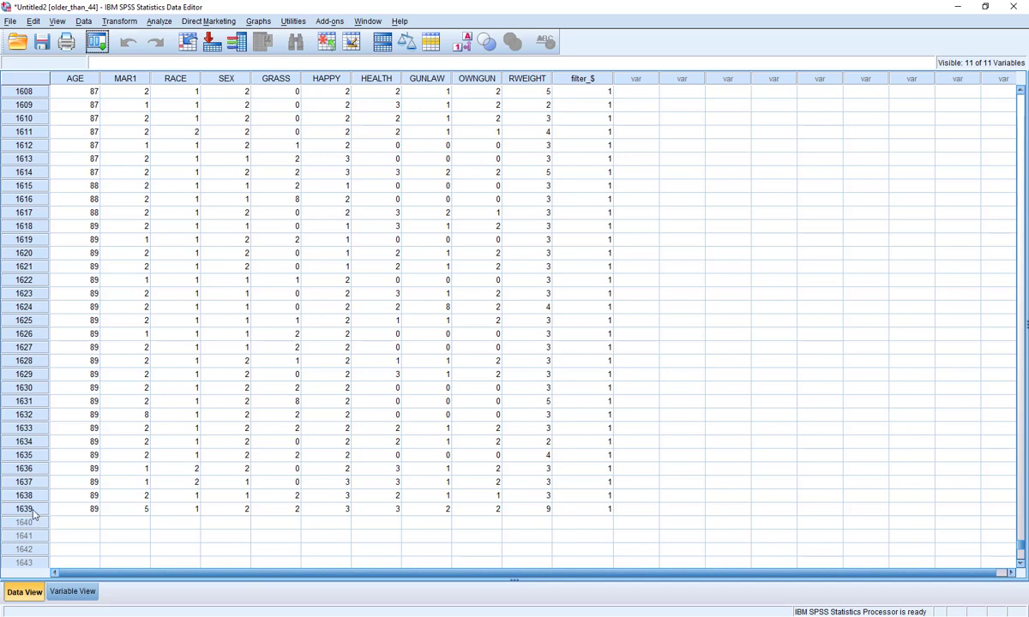
{"action": "left_click", "coordinate": [1013, 6]}
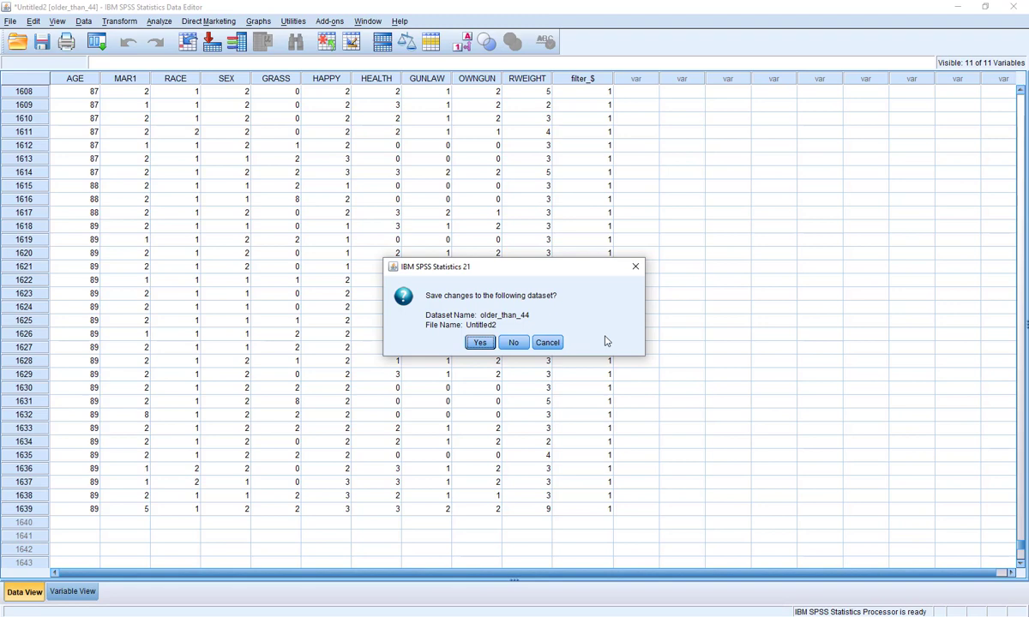
{"action": "left_click", "coordinate": [513, 343]}
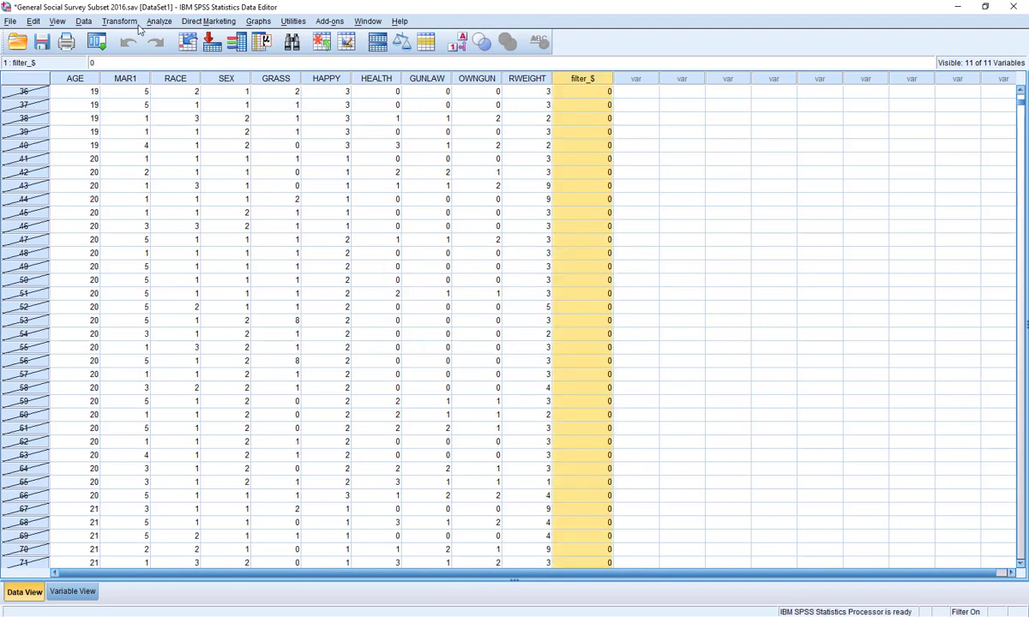
Run Select Cases for AGE >= 45 with unselected cases deleted, and return to the first rows of the data.
{"action": "left_click", "coordinate": [83, 22]}
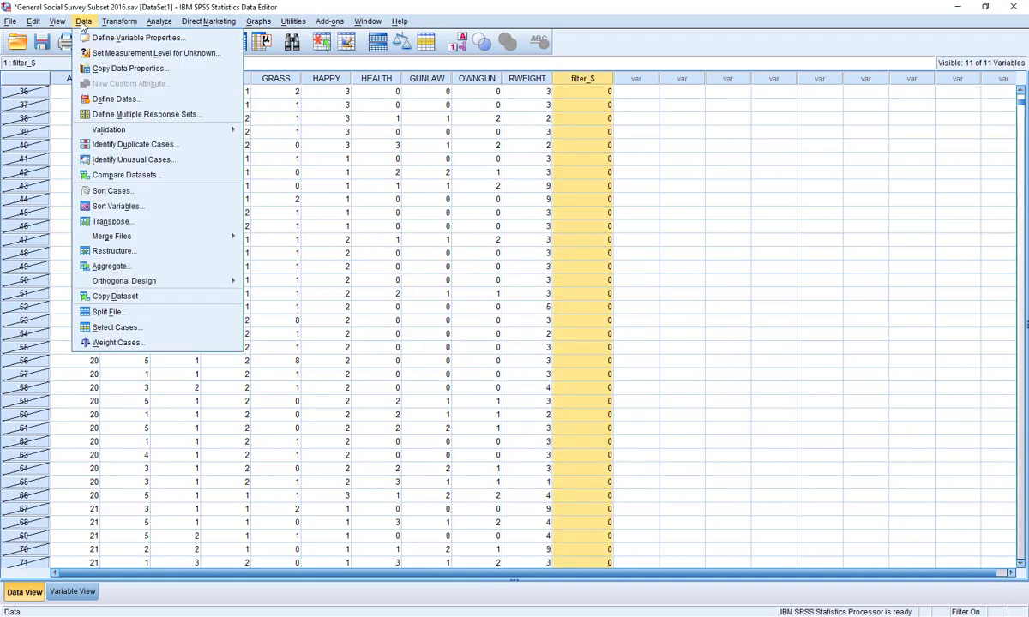
{"action": "left_click", "coordinate": [159, 333]}
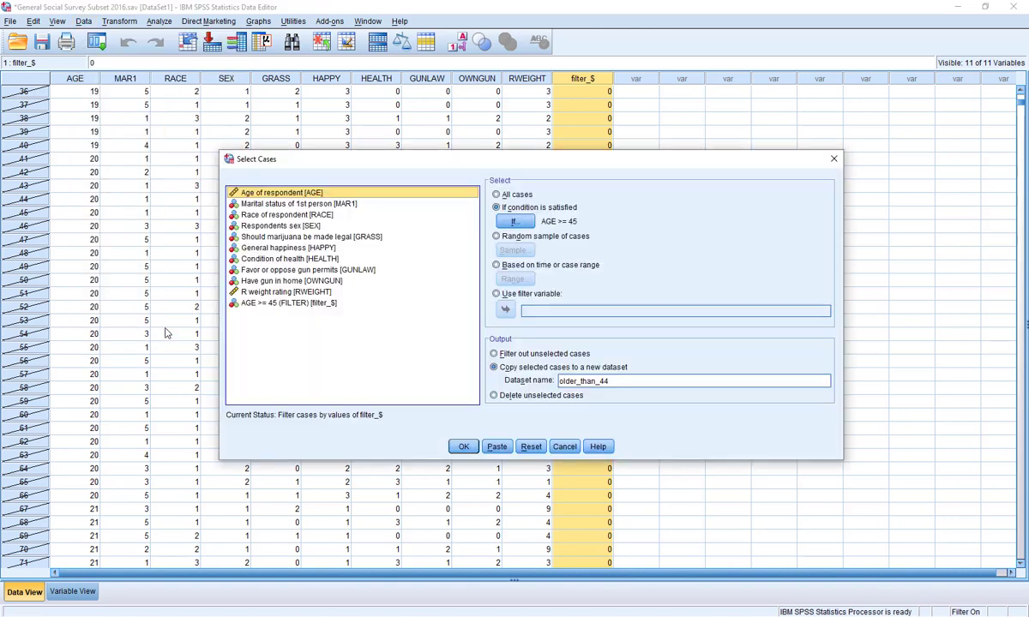
{"action": "left_click_drag", "start_coordinate": [609, 381], "coordinate": [501, 375]}
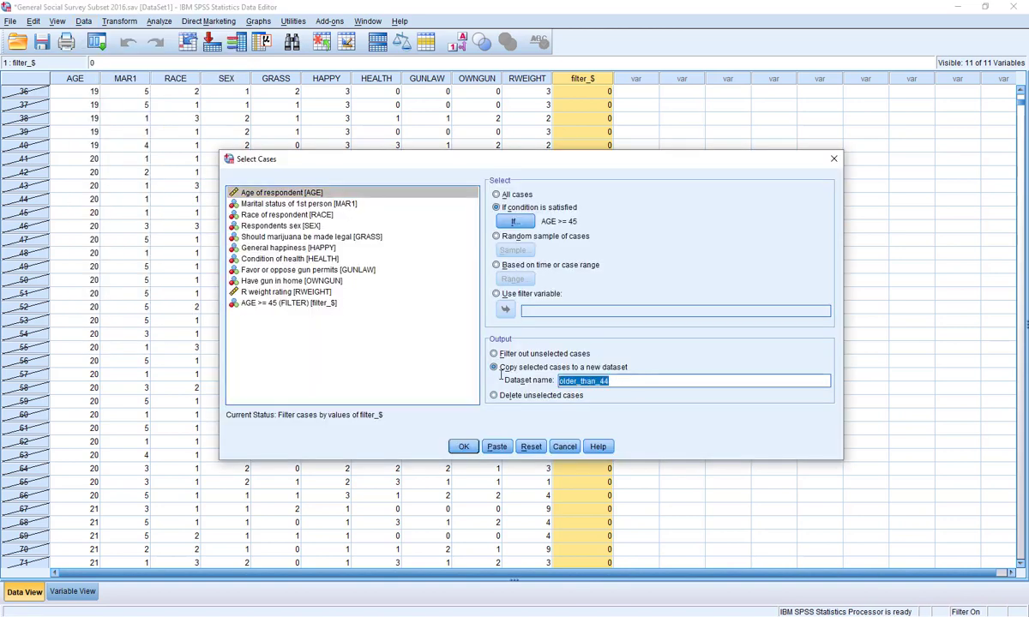
{"action": "key", "text": "BackSpace"}
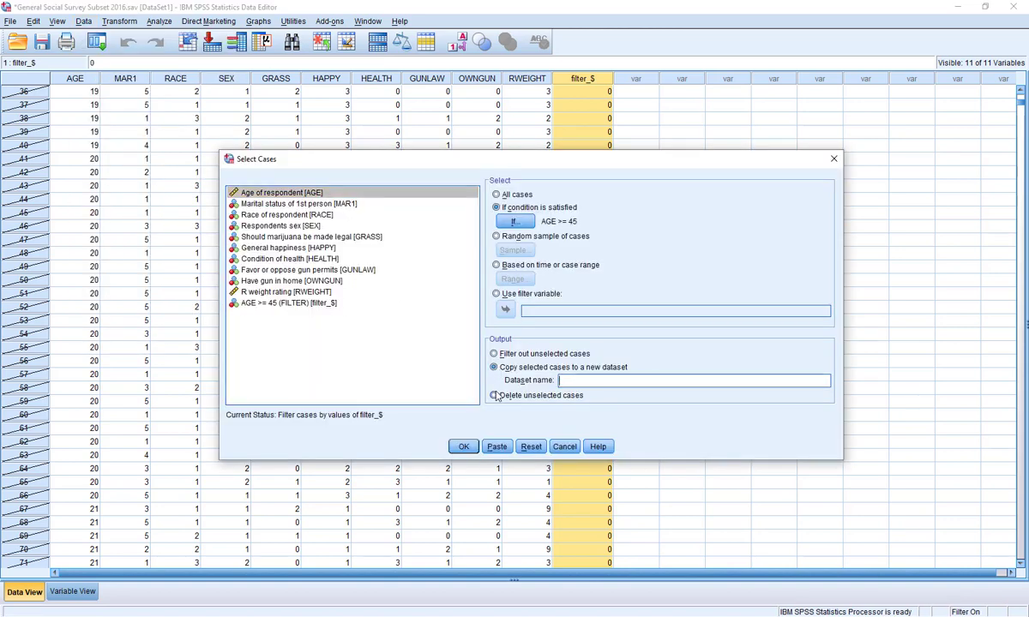
{"action": "left_click", "coordinate": [495, 395]}
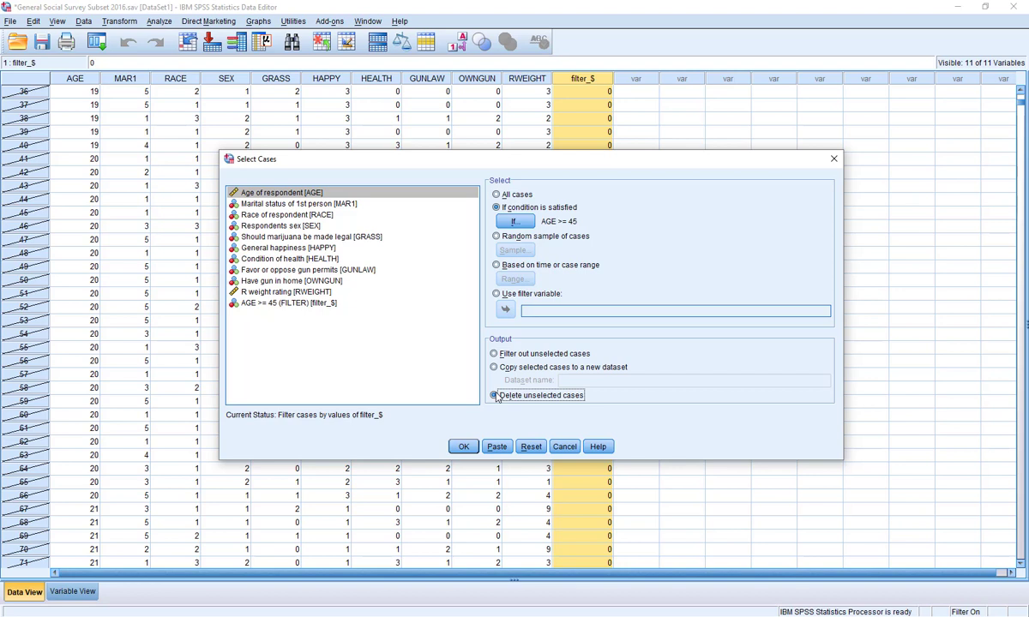
{"action": "left_click", "coordinate": [463, 446]}
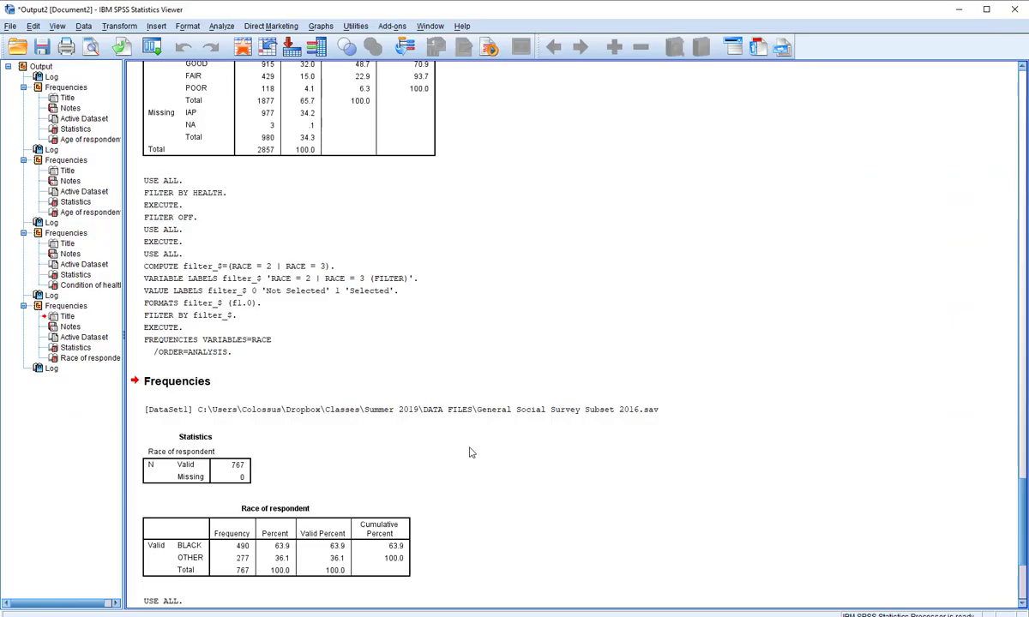
{"action": "left_click", "coordinate": [958, 9]}
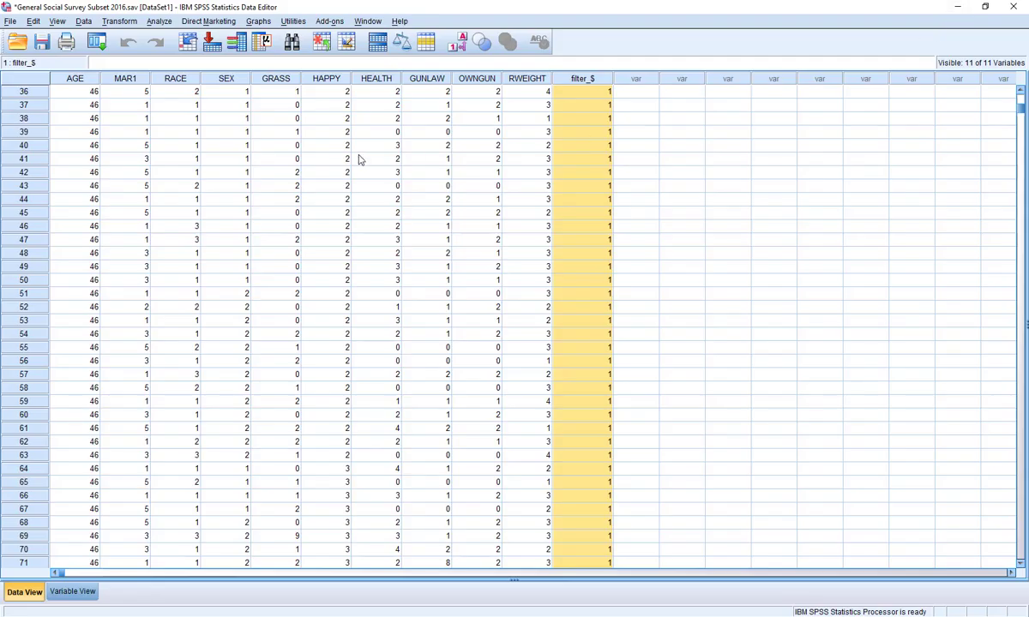
{"action": "scroll", "coordinate": [959, 112], "scroll_direction": "up", "scroll_amount": 12}
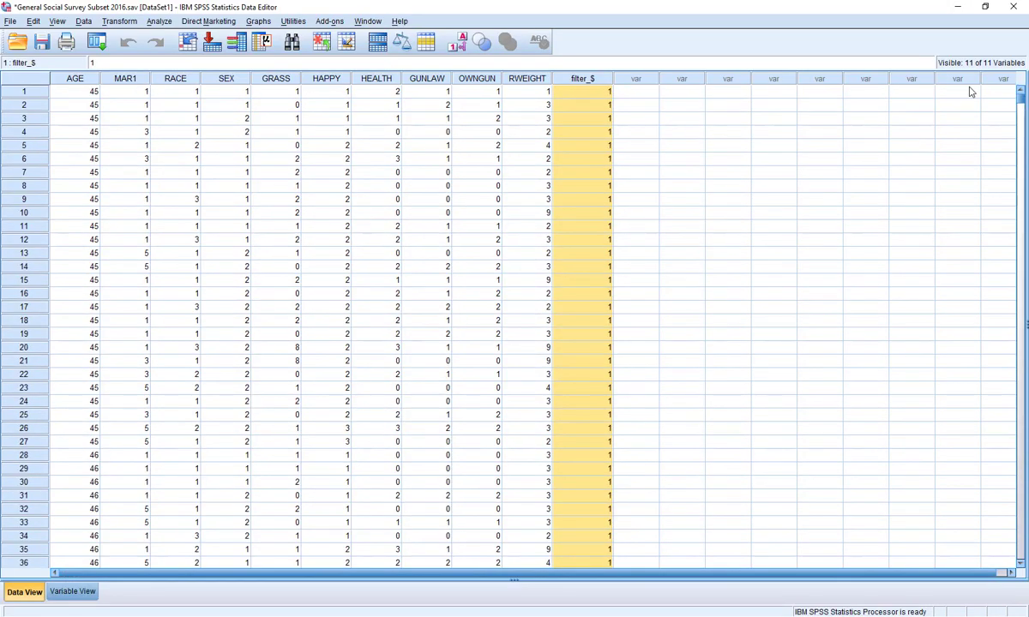